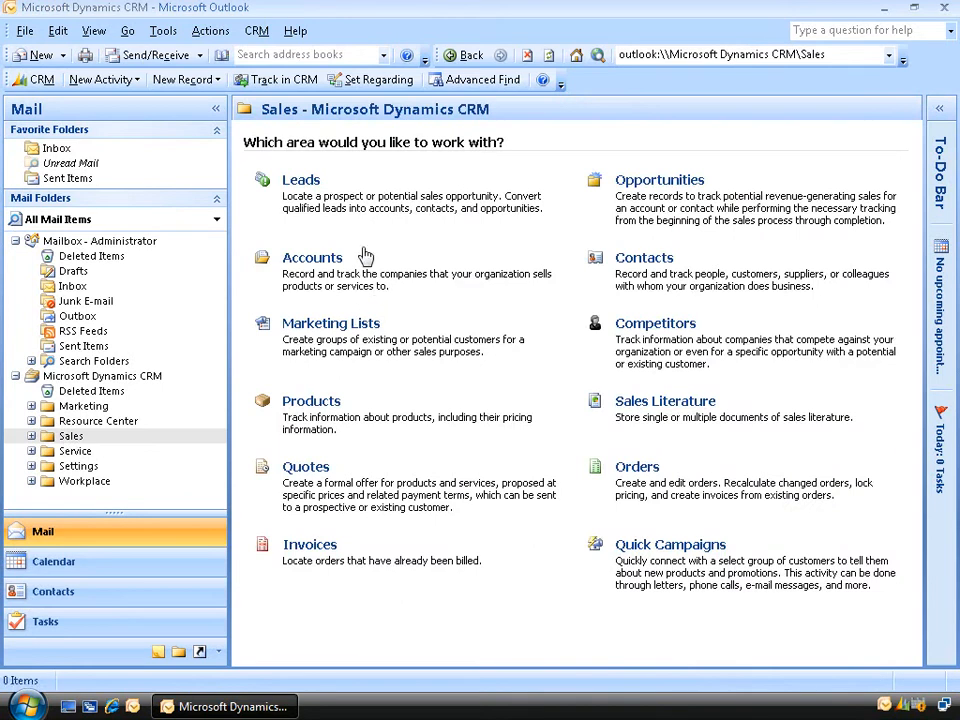
- Go to the Leads list and start a new blank lead
left_click(300, 180)
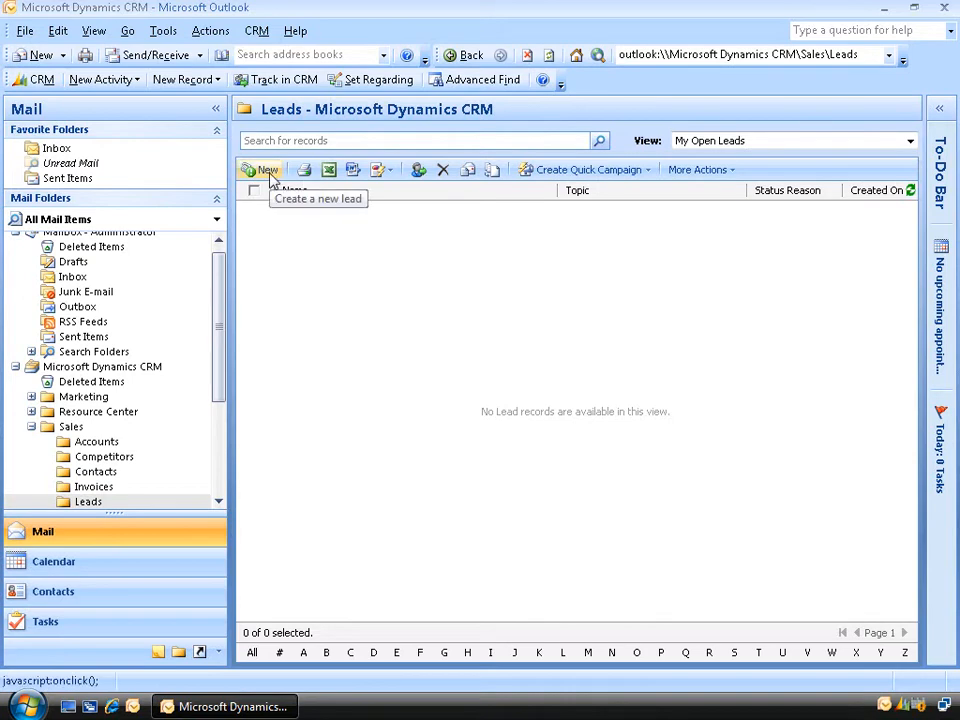
left_click(265, 171)
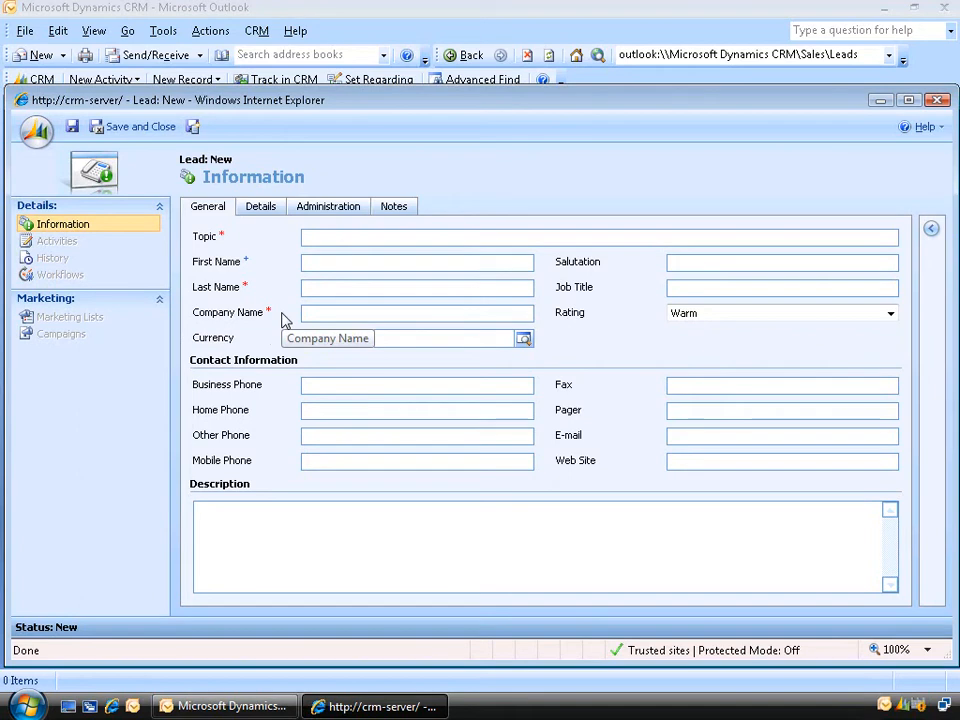
- Enter topic 'Interested in Winstructor CRM 4 training videos', the lead's first and last name, and company IBM
left_click(375, 237)
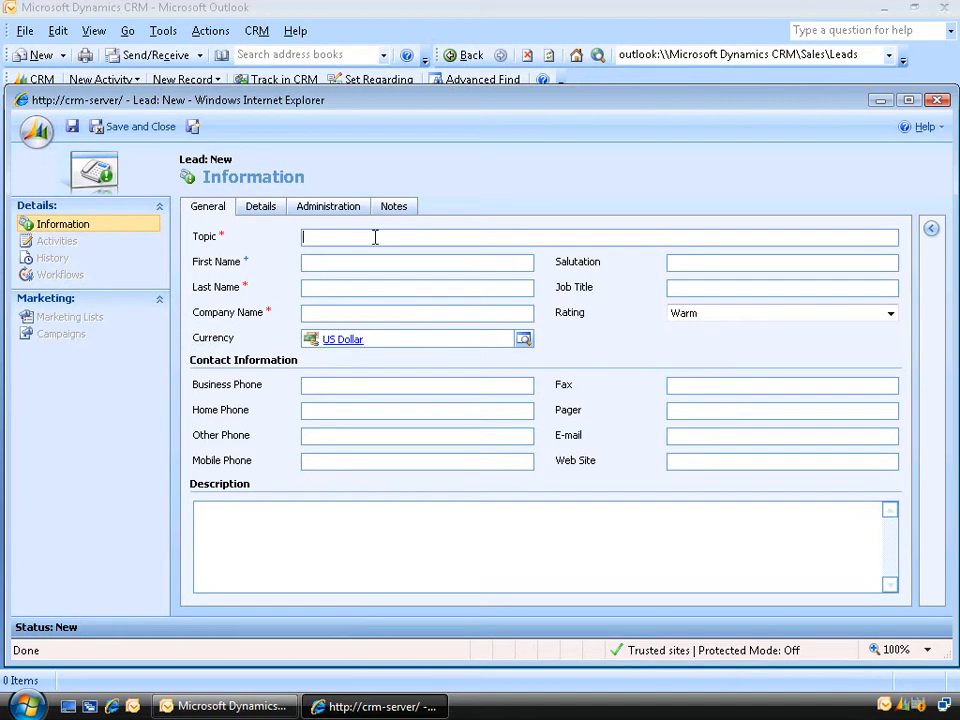
type("Interested in Winstructor CRM 4 training videos")
left_click(375, 262)
key("Tab")
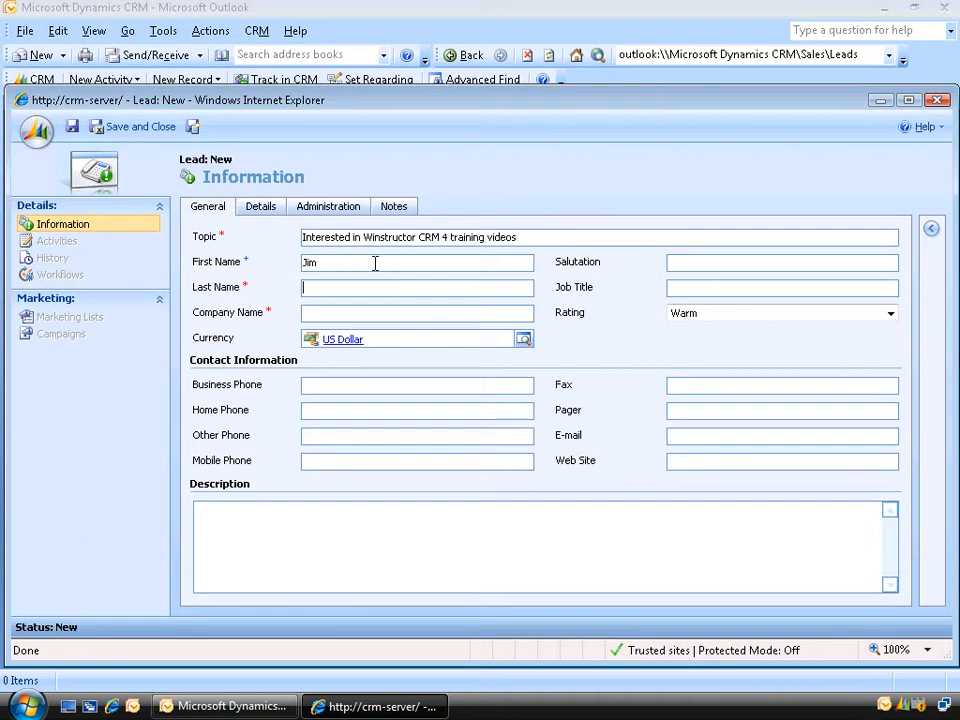
key("Tab")
type("IBM")
- Leave the lead's rating at Warm and switch to the Details tab
left_click(890, 314)
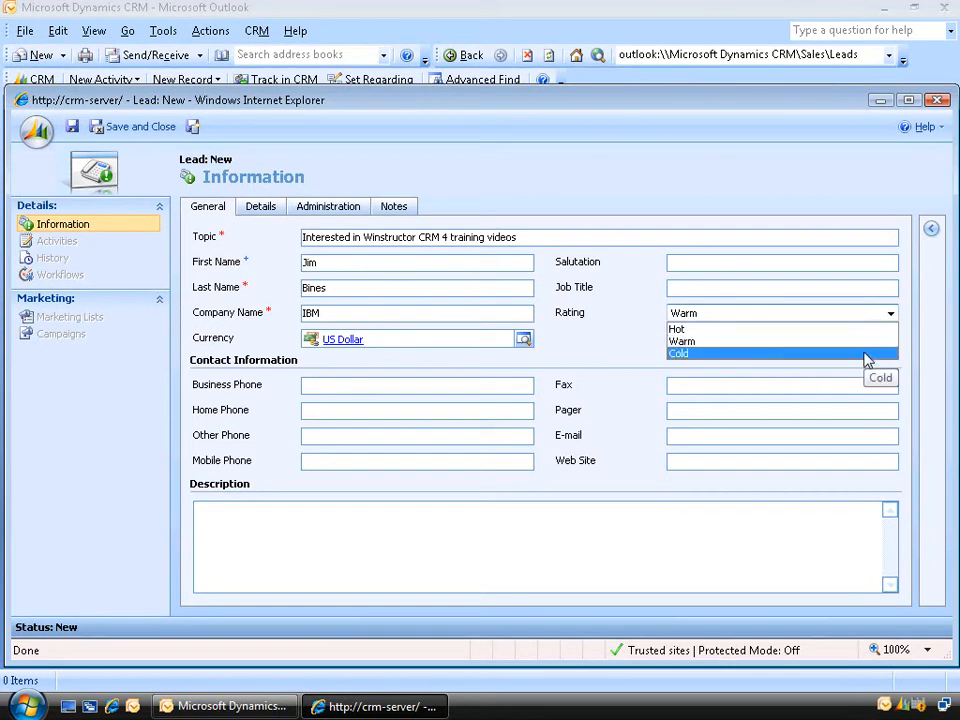
left_click(270, 213)
left_click(270, 213)
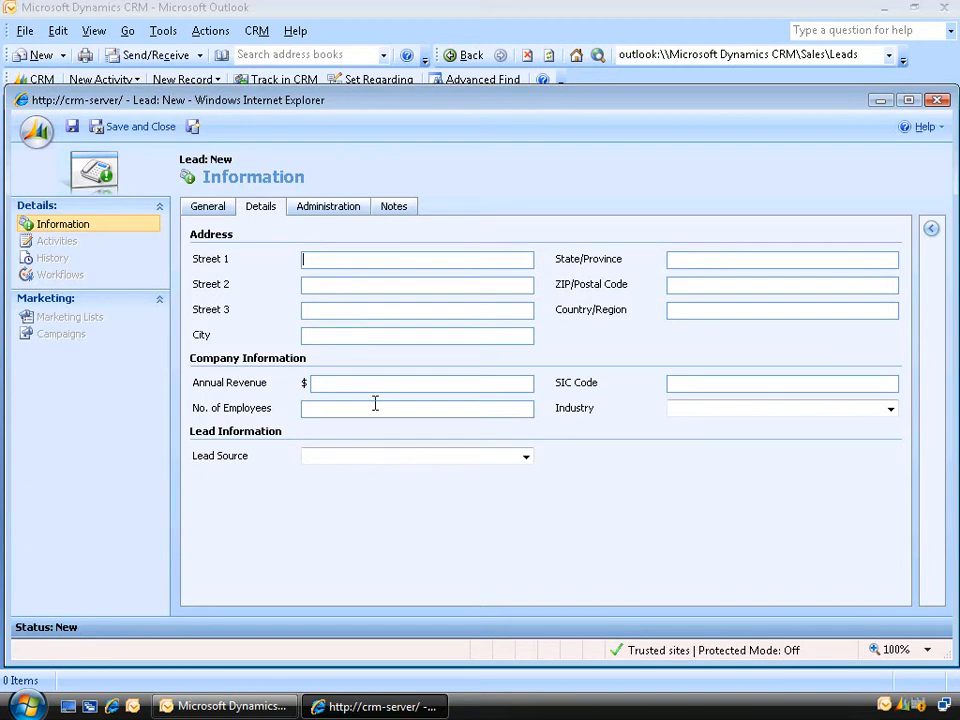
- Choose Word of Mouth as the lead source, then go to the Administration tab
left_click(526, 458)
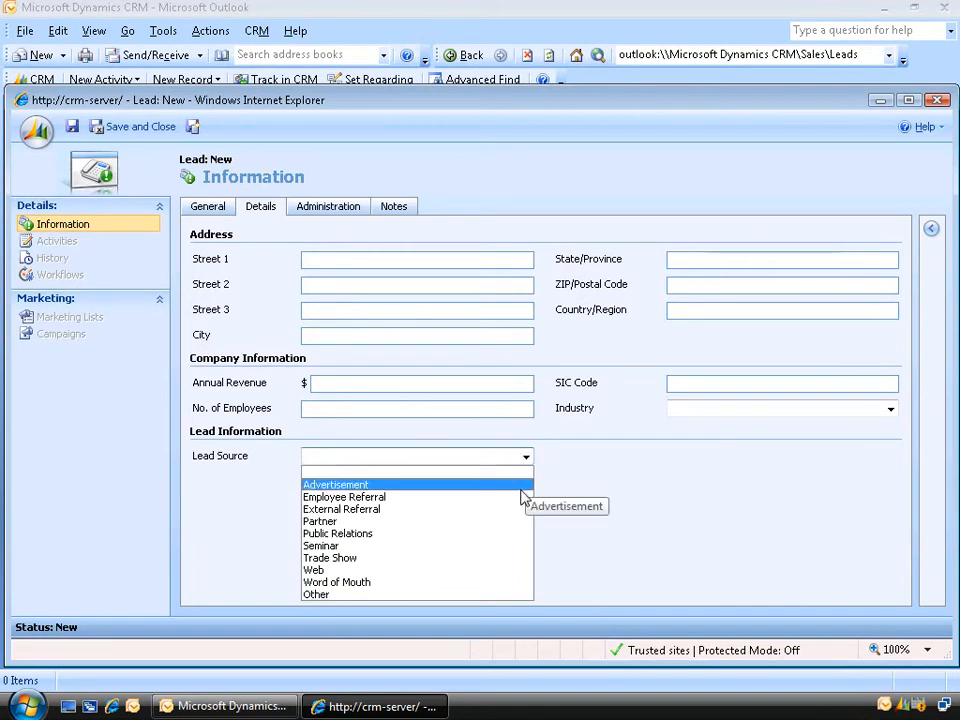
left_click(484, 583)
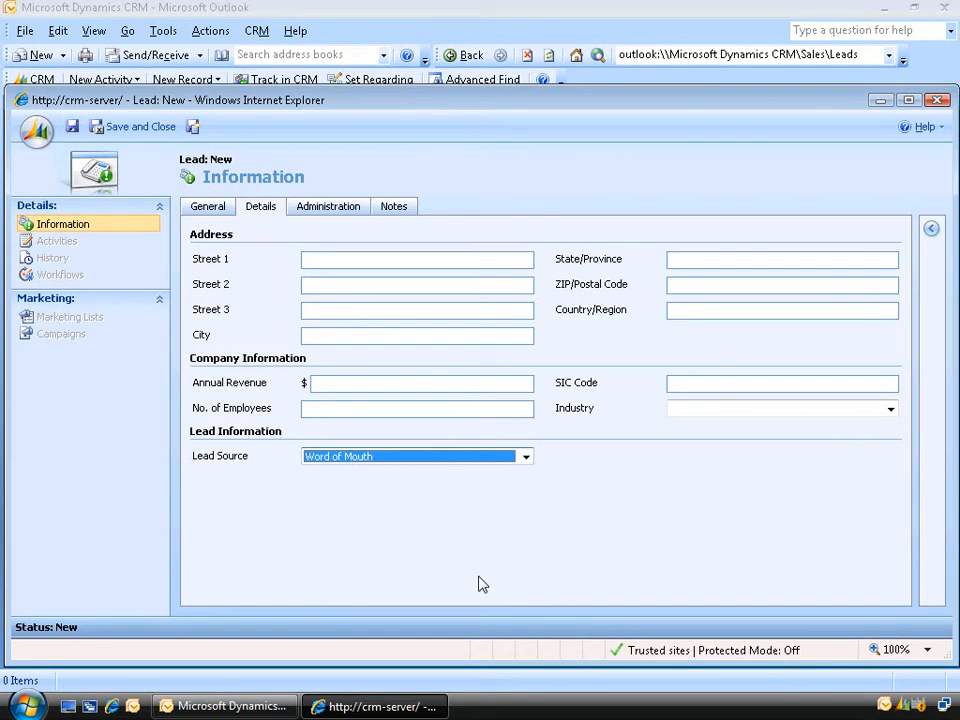
left_click(343, 212)
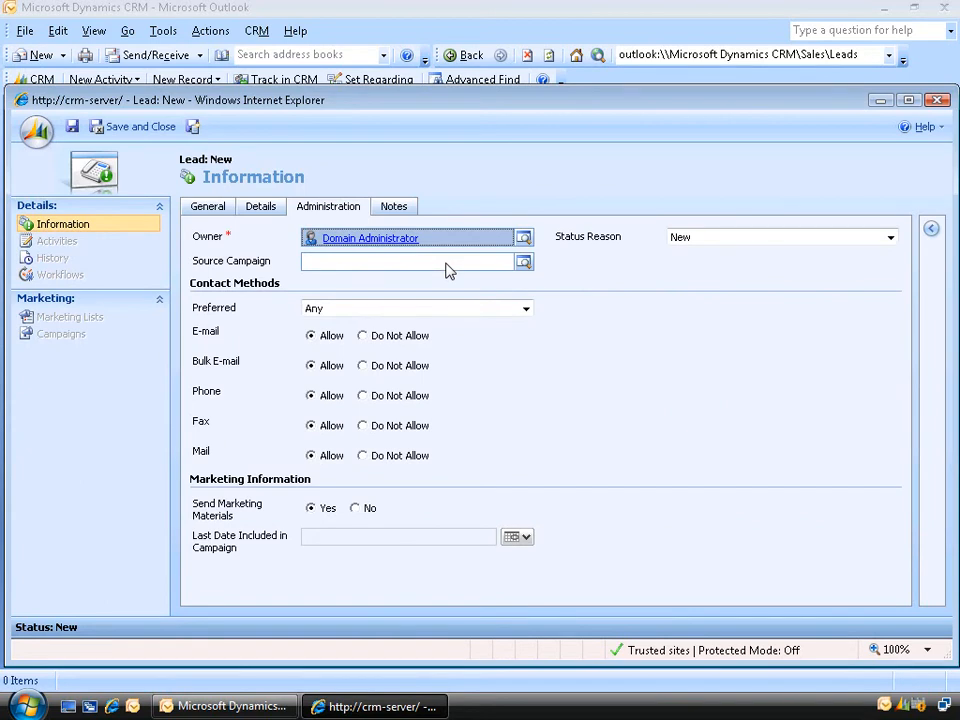
- Leave Source Campaign empty and Preferred as Any, and set Fax to Do Not Allow
left_click(524, 263)
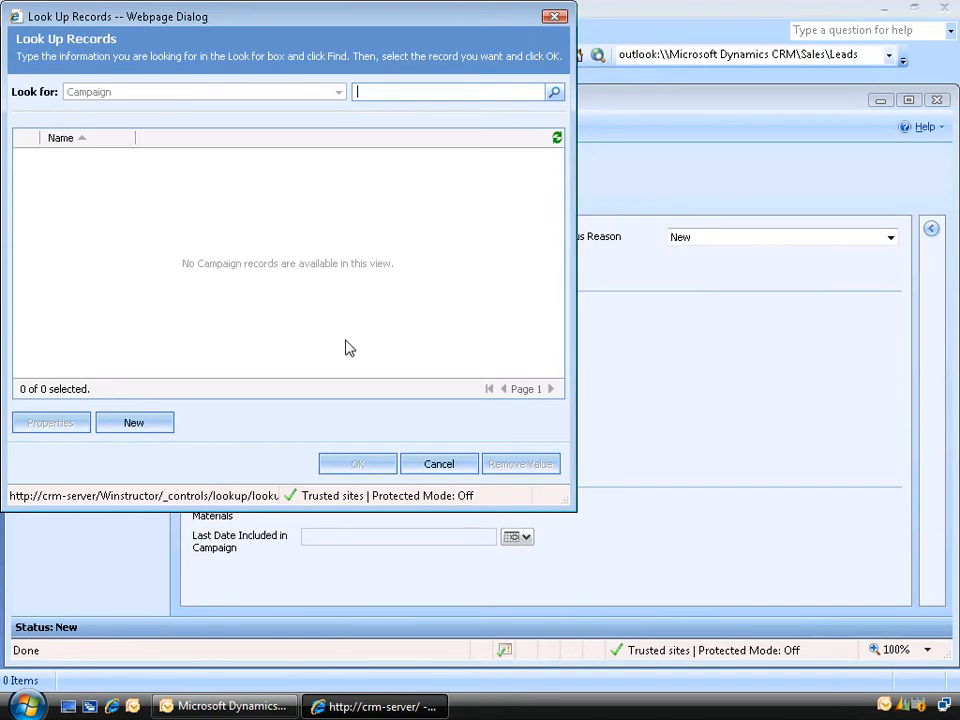
left_click(434, 466)
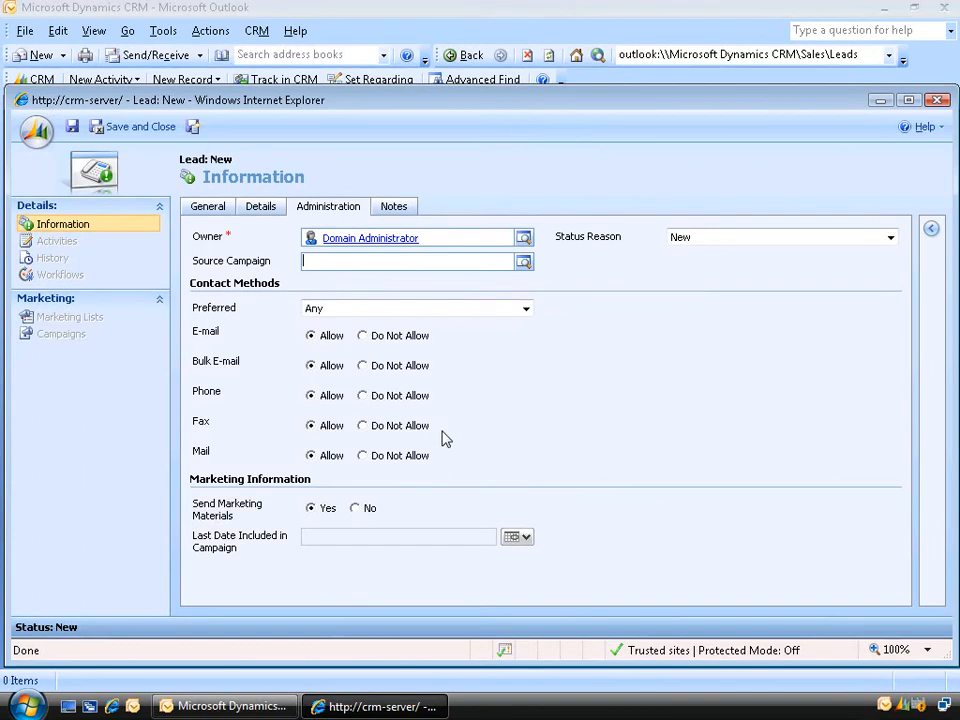
left_click(474, 311)
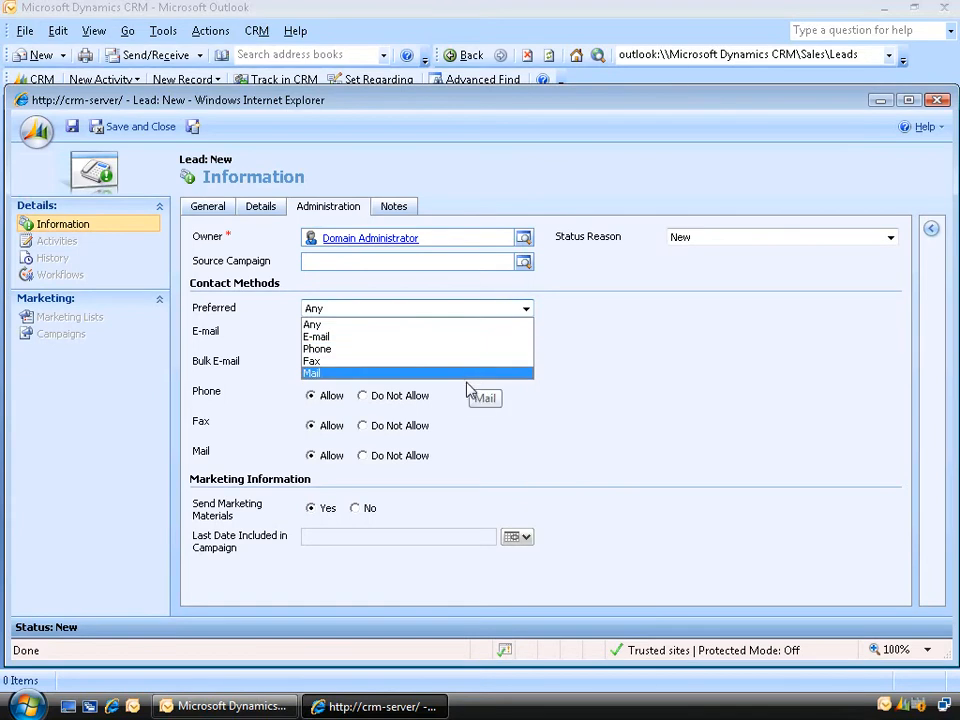
left_click(629, 381)
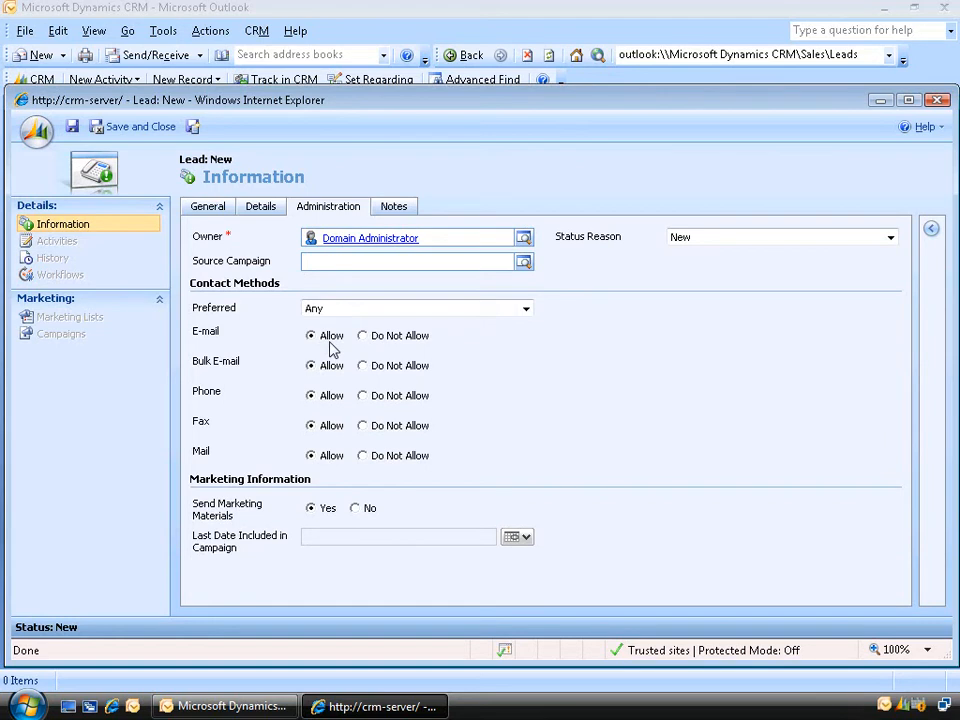
left_click(364, 427)
left_click(403, 211)
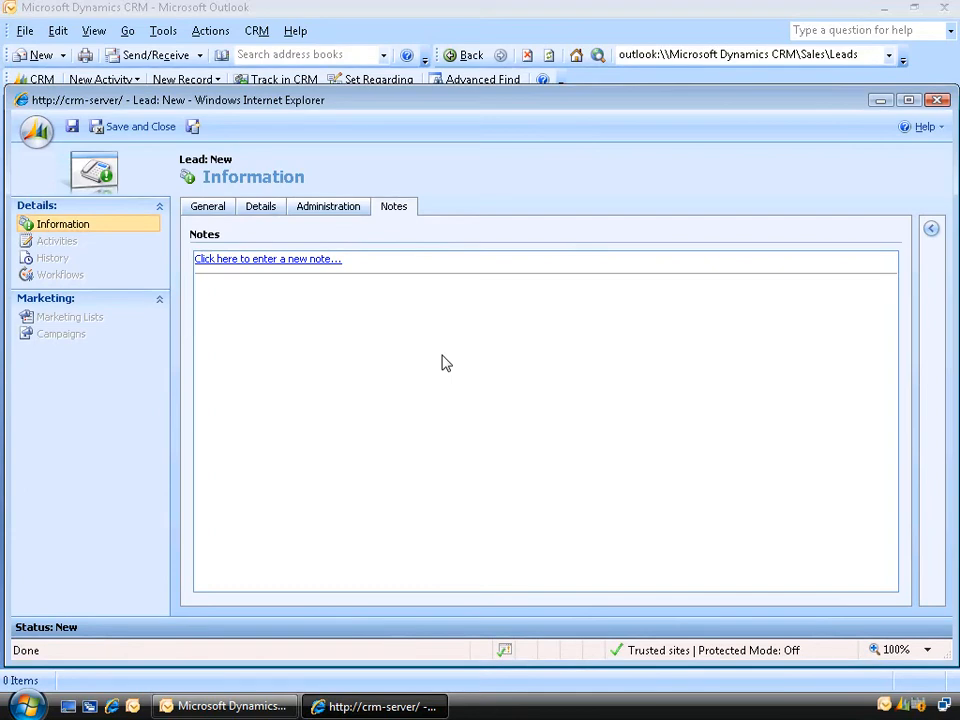
- Save the new lead record
left_click(72, 128)
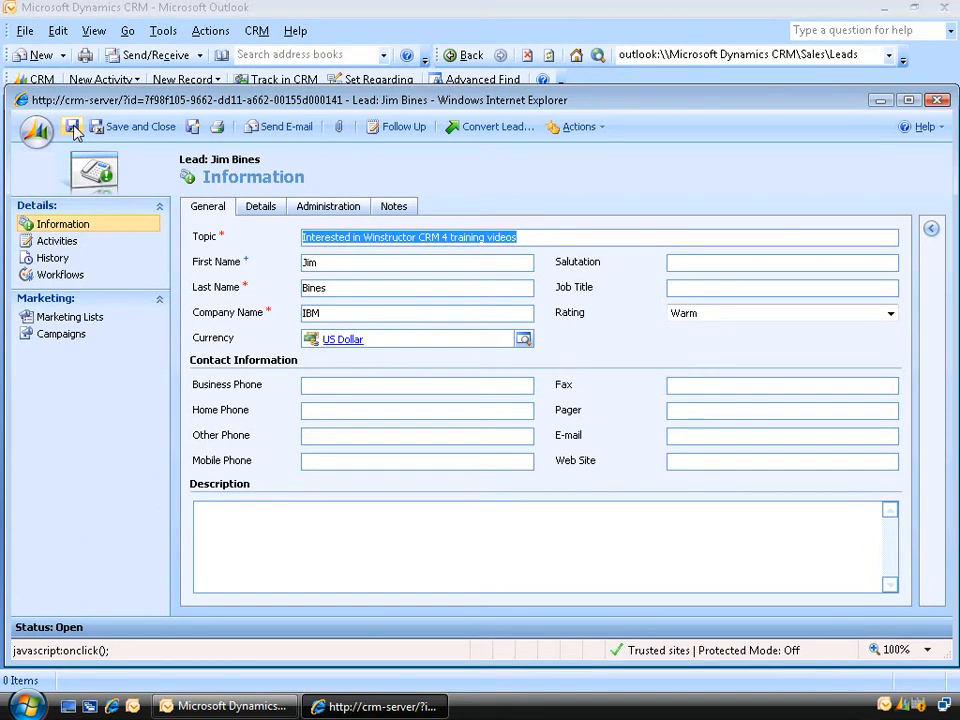
- Write a new e-mail to the colleague, subject 'Training', asking 'what products are you interested in?'
left_click(879, 101)
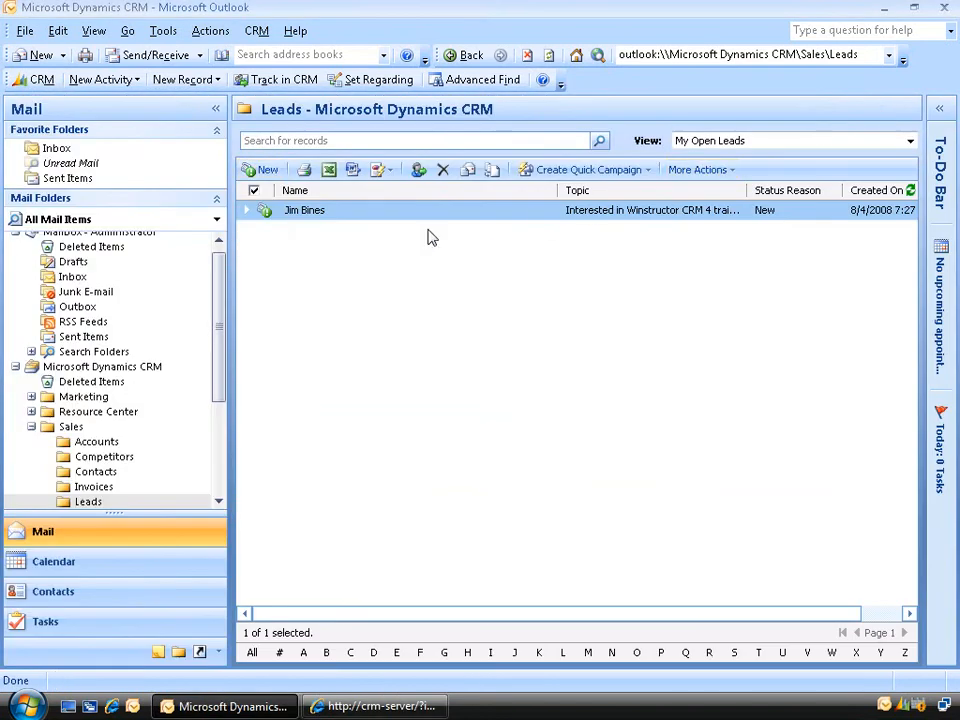
left_click(34, 56)
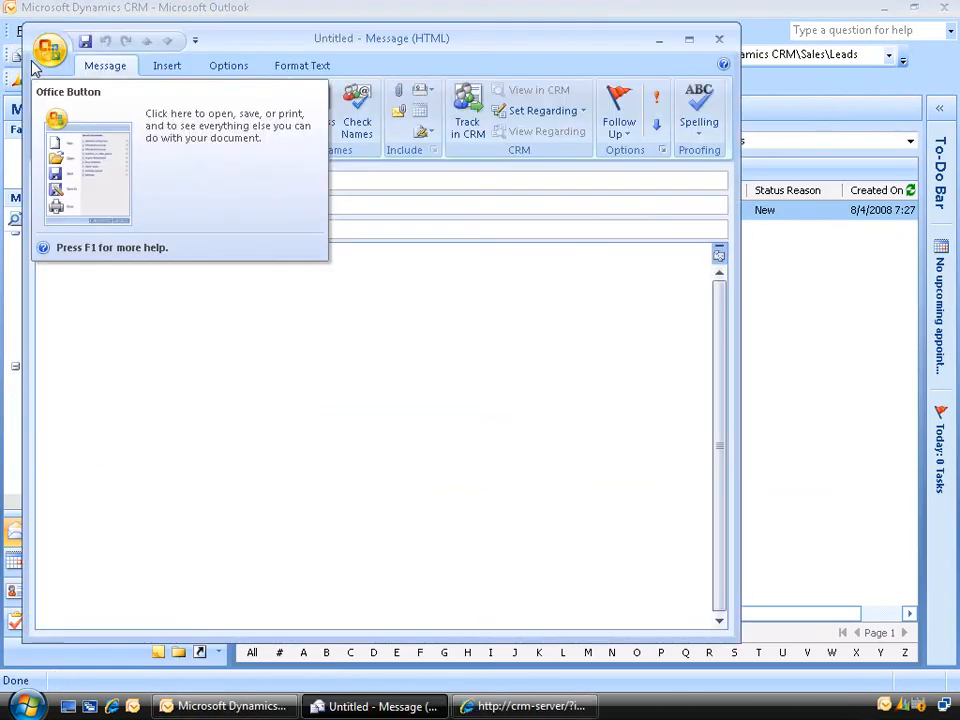
type("bob")
key("ctrl+k")
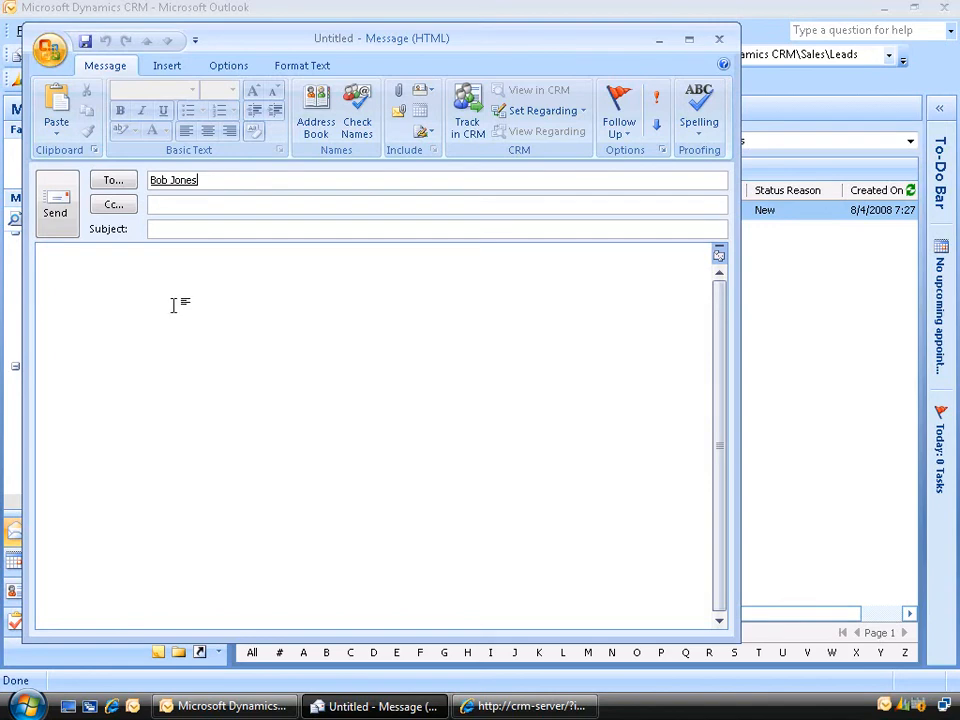
left_click(183, 231)
type("Training")
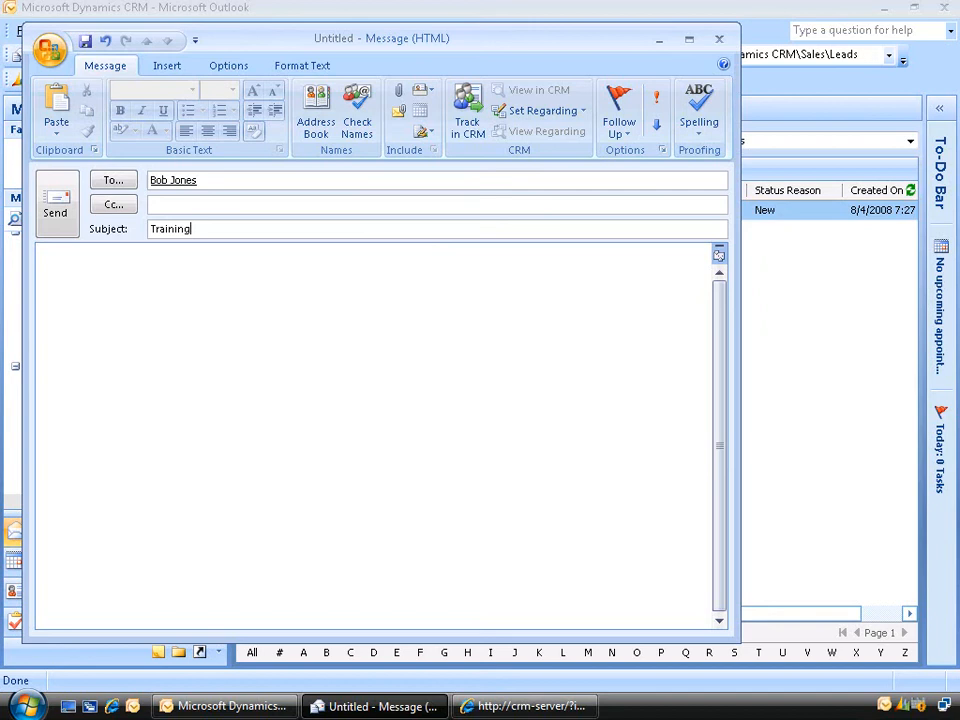
key("Tab")
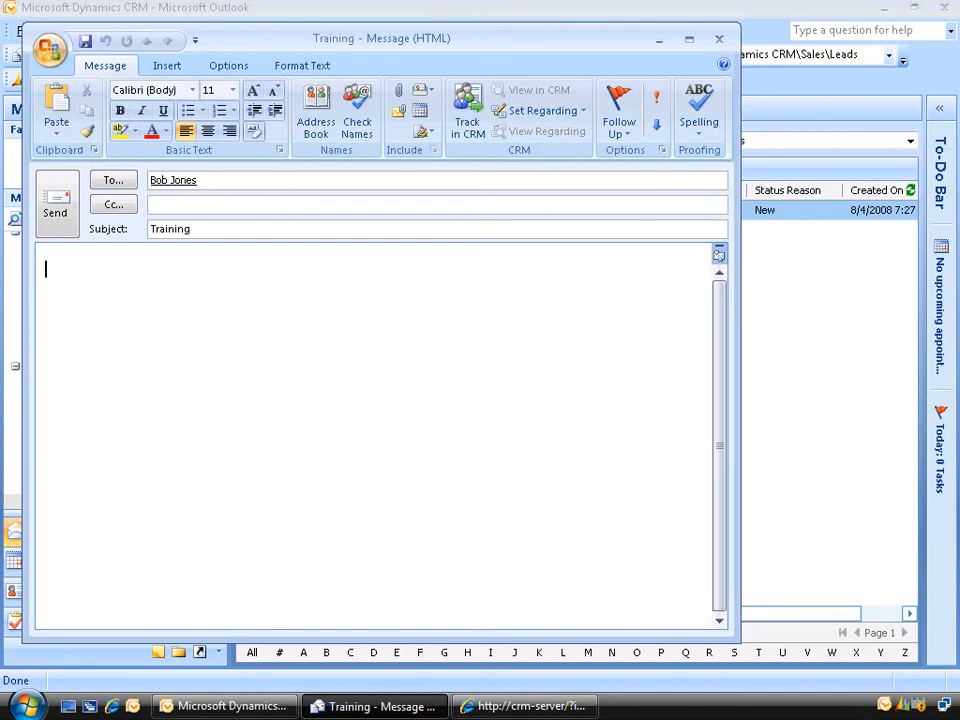
type("Hi Bob,")
key("Return")
type("what")
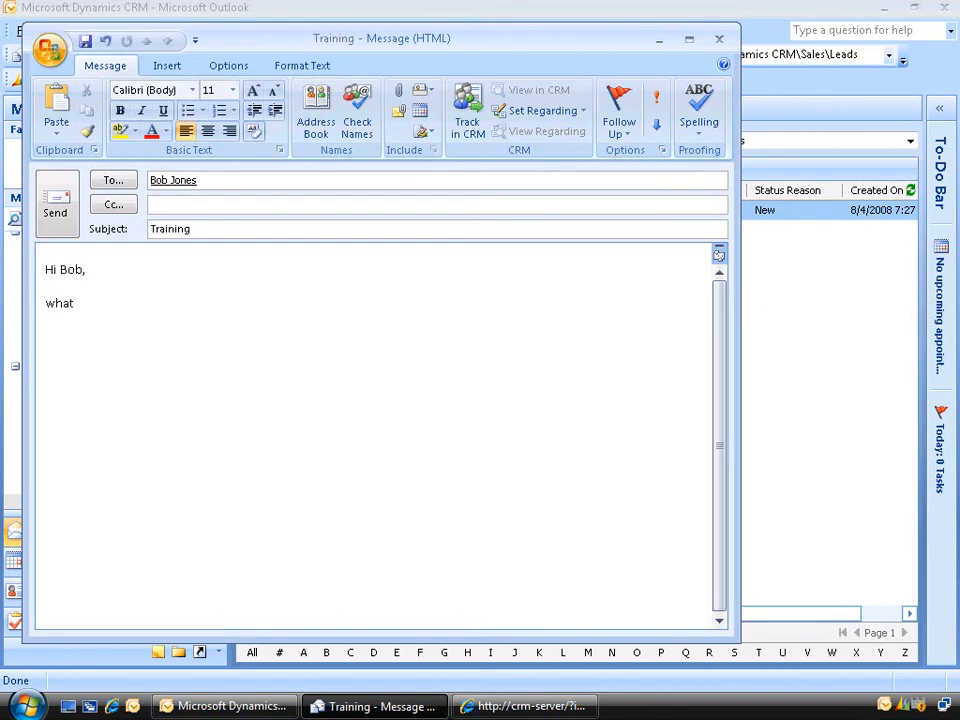
type(" products are you")
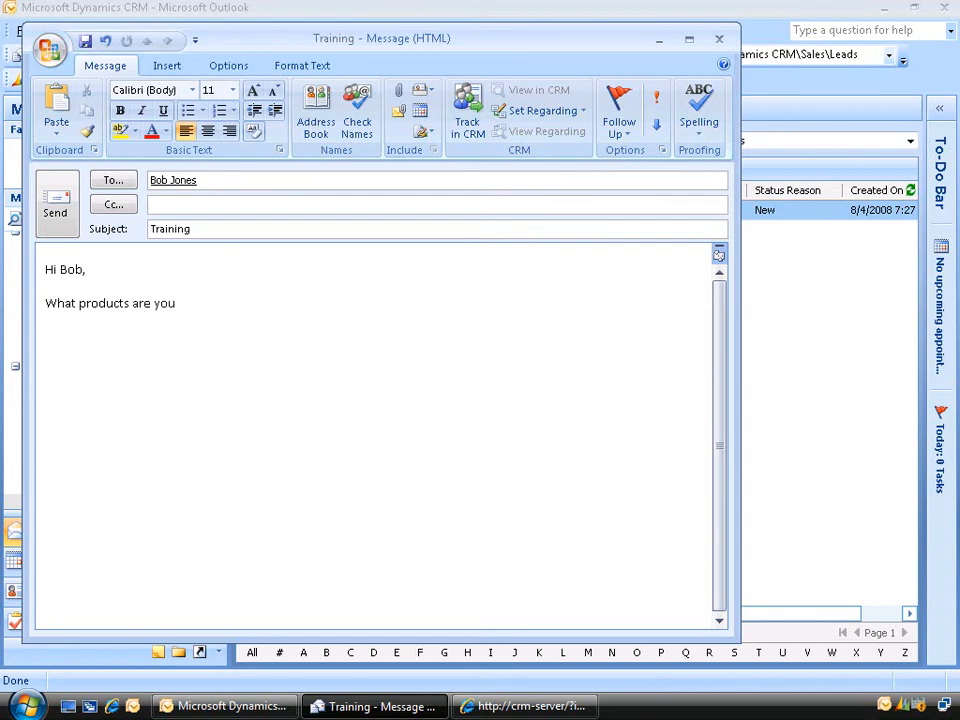
type(" interested in?")
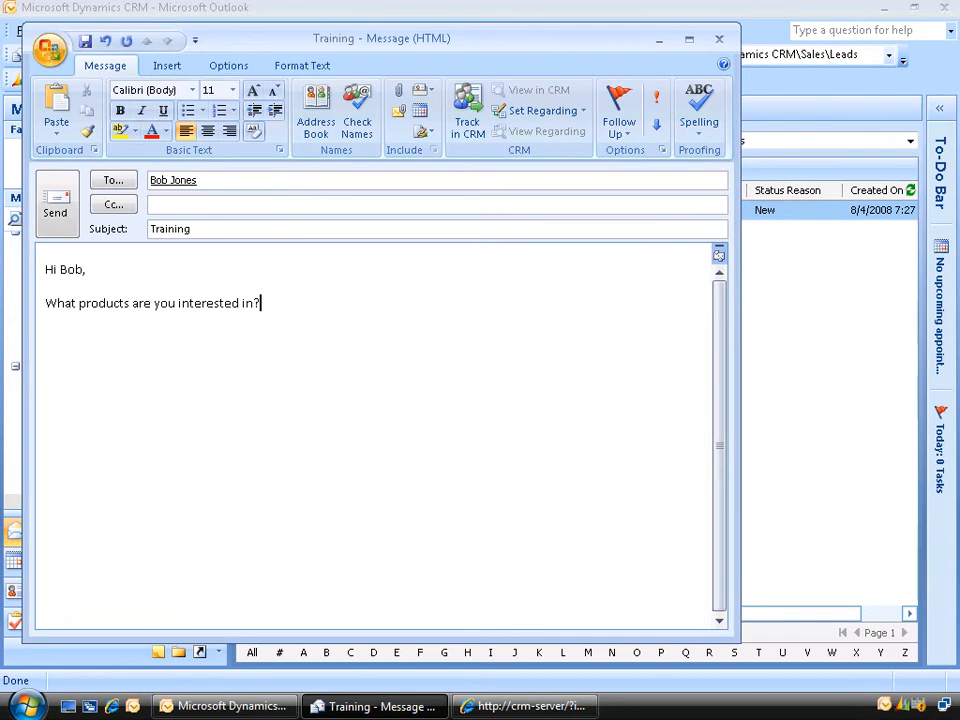
- Track the message in CRM, send it, and open Sent Items
left_click(474, 112)
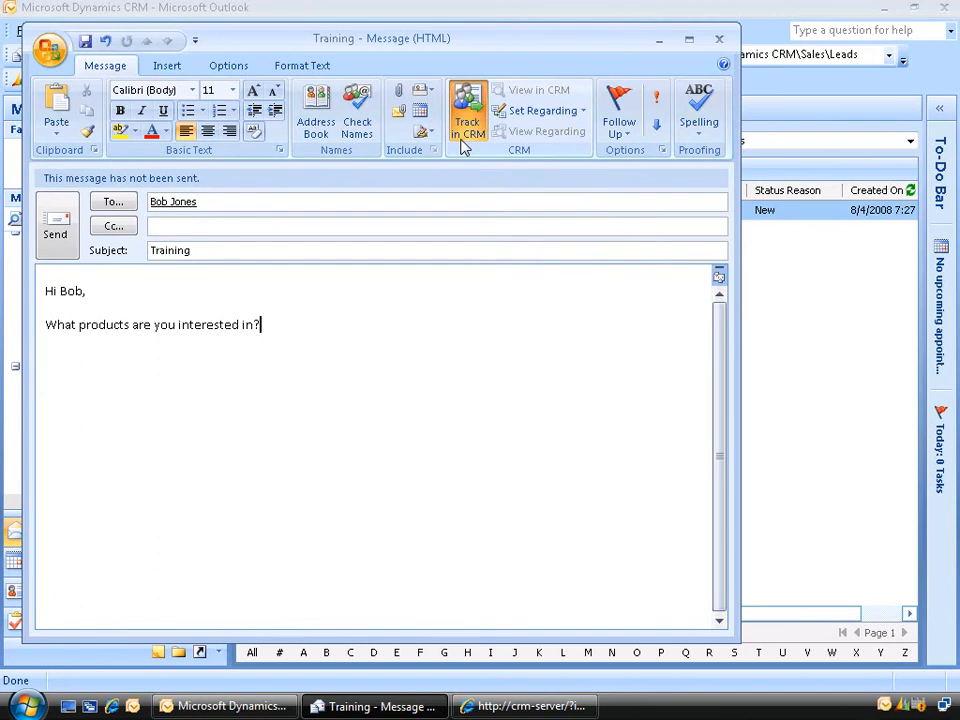
left_click(52, 222)
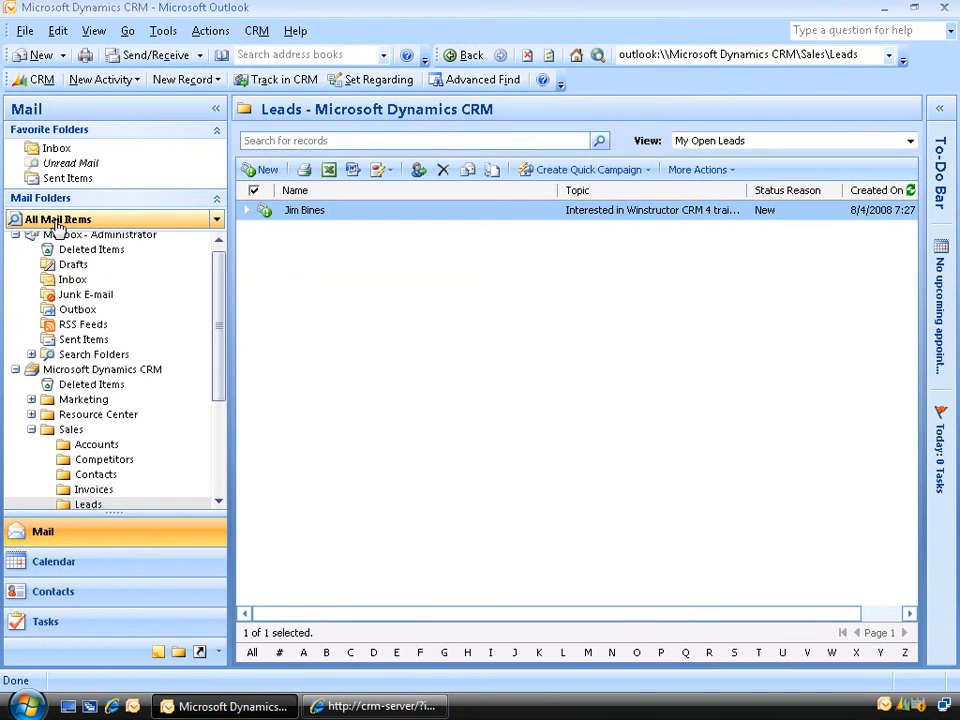
left_click(82, 341)
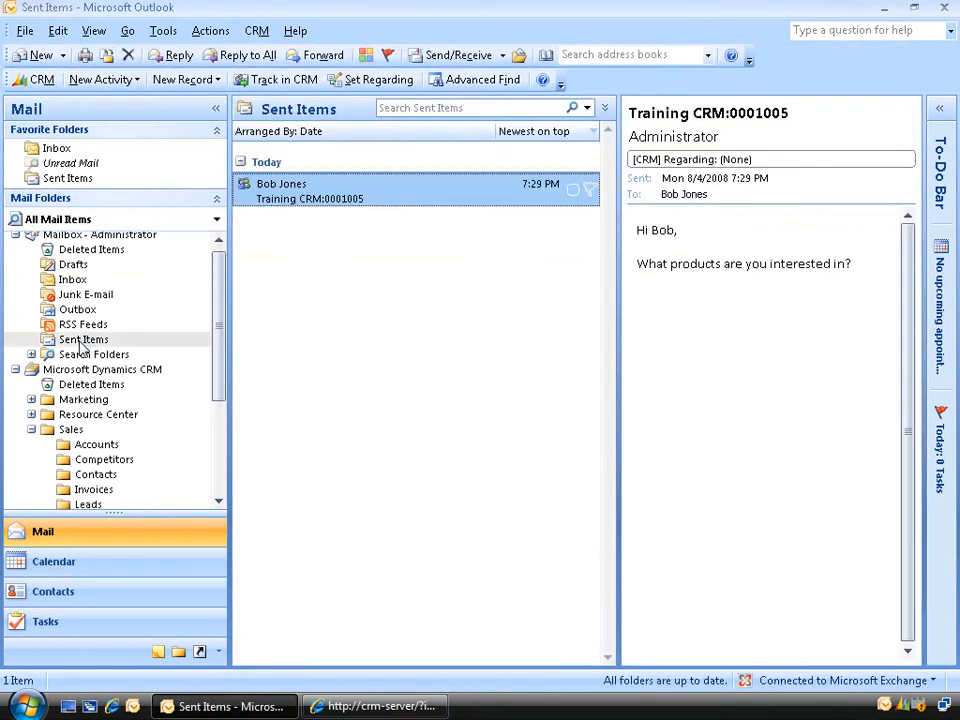
- Open the sent Training CRM:0001005 message and view it in CRM
double_click(335, 199)
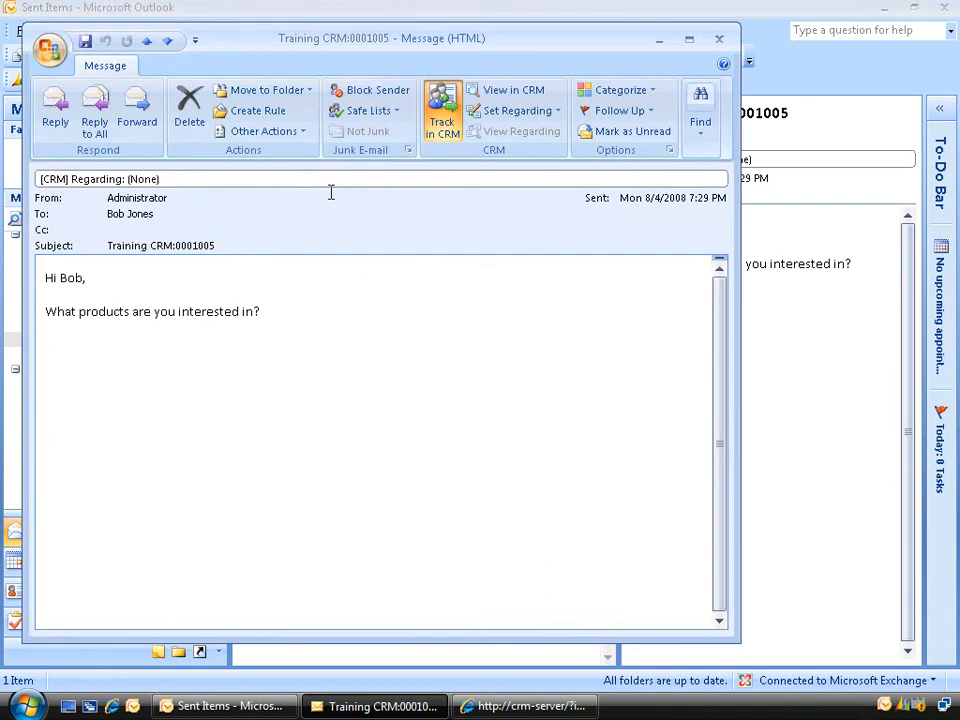
left_click(507, 93)
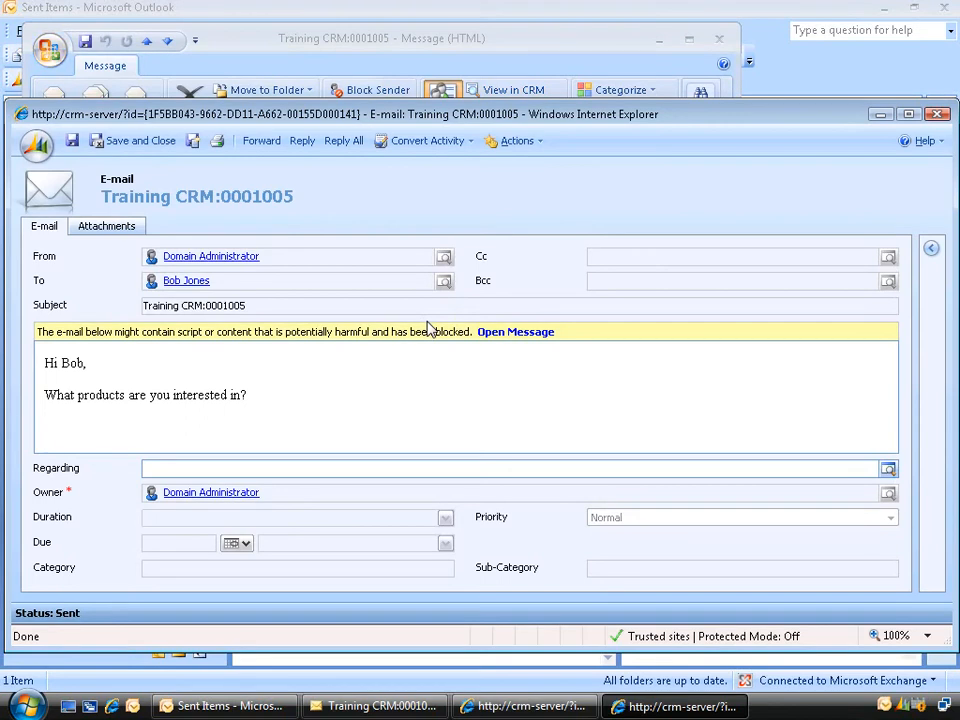
- Convert the e-mail to a lead, separating the contact's first and last names, company XYZ Labs
left_click(471, 143)
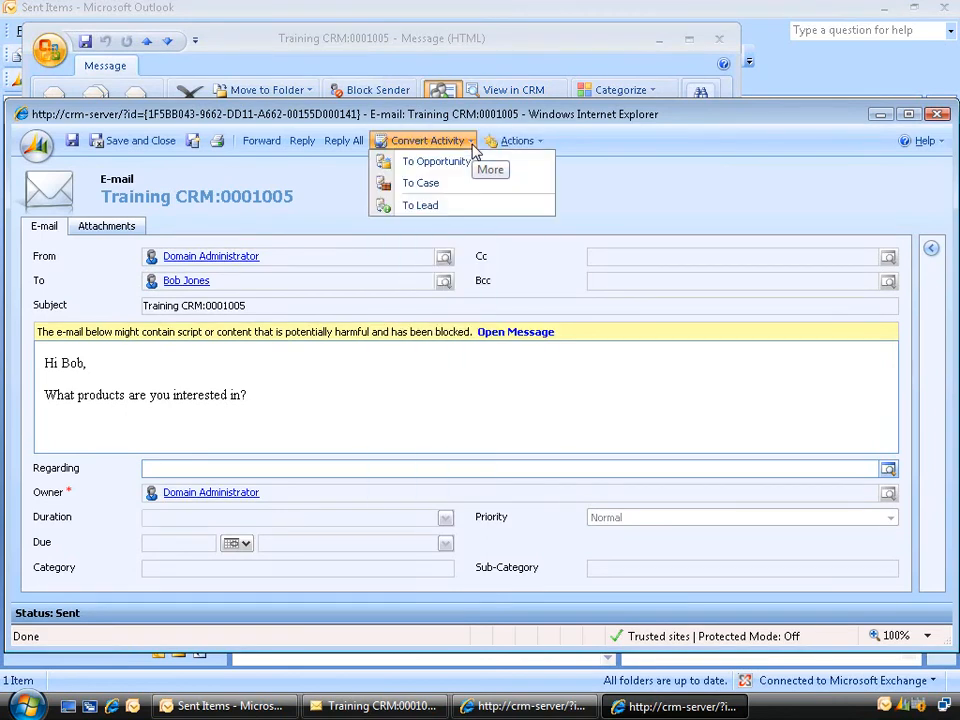
left_click(459, 206)
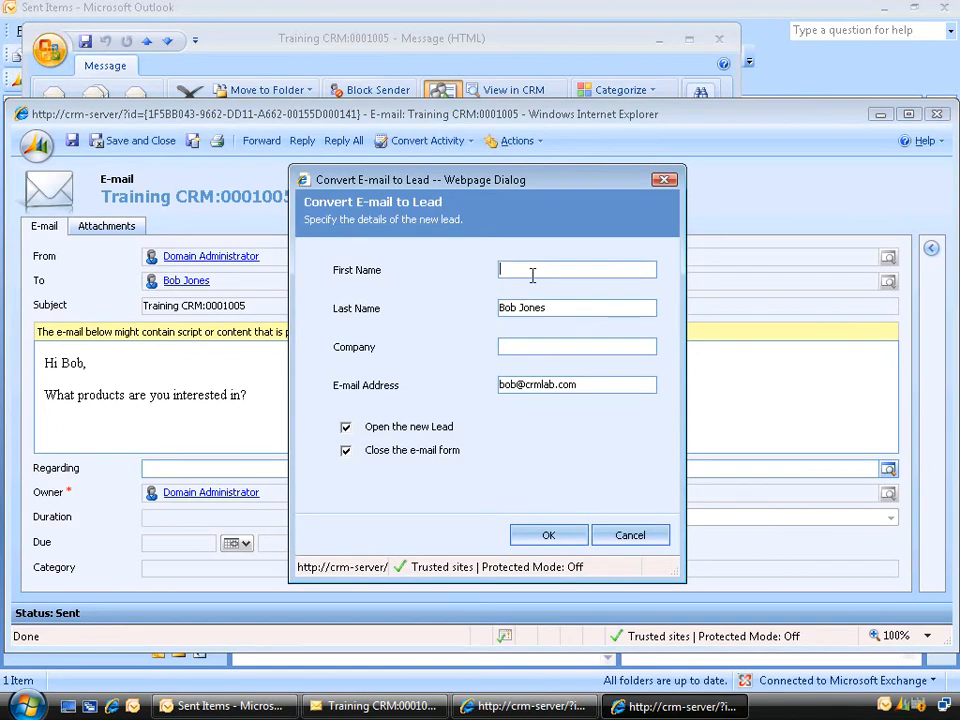
type("Bob")
key("Tab")
key("Home")
key("Delete")
key("Delete")
key("Delete")
key("Delete")
key("Tab")
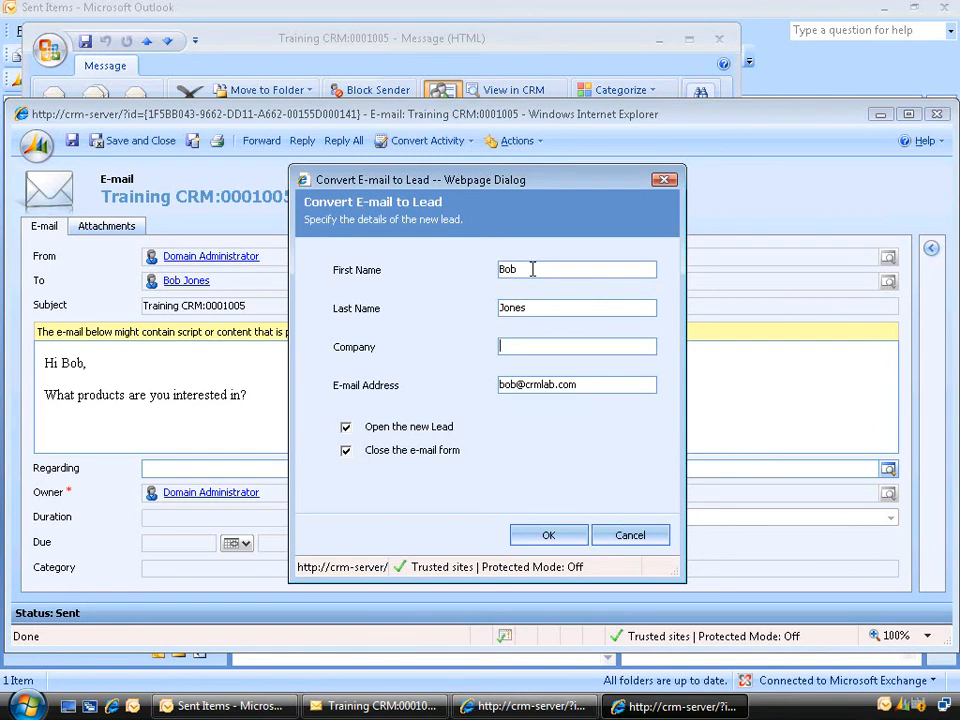
type("XYZ Labs")
left_click(547, 537)
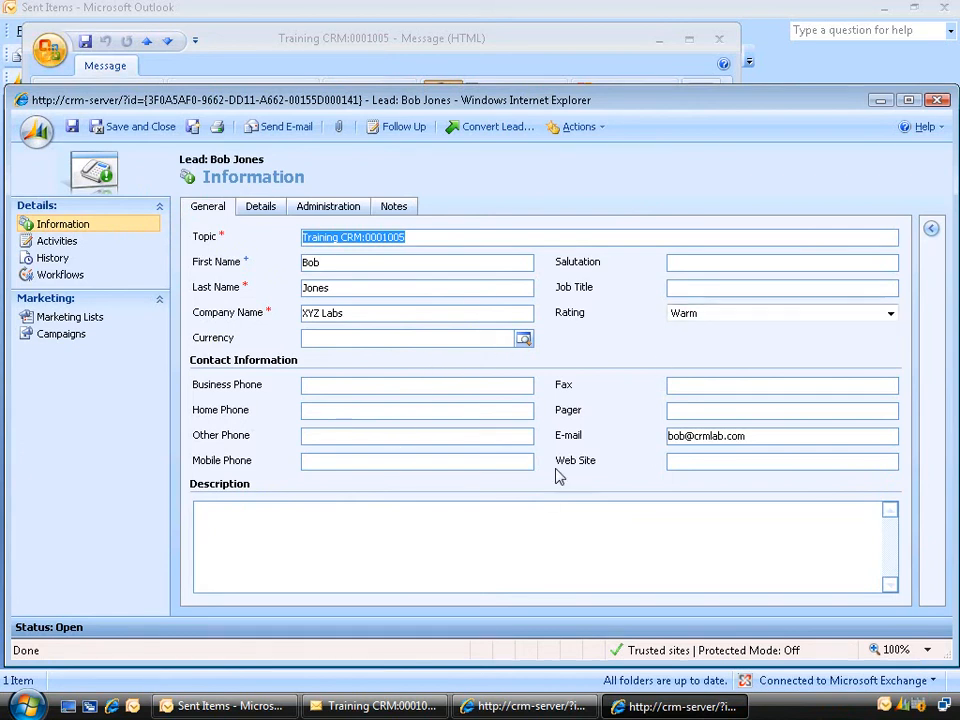
- Save and close the lead, close the message, and reopen Training CRM:0001005 from Sales > Leads
left_click(141, 136)
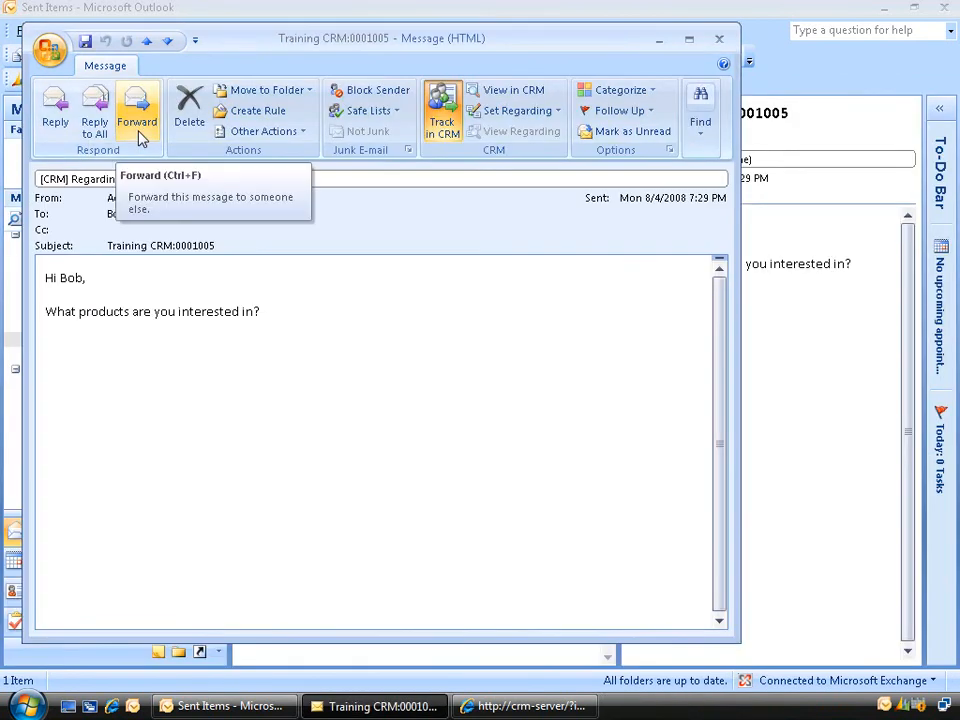
left_click(721, 43)
left_click_drag(221, 358, 219, 399)
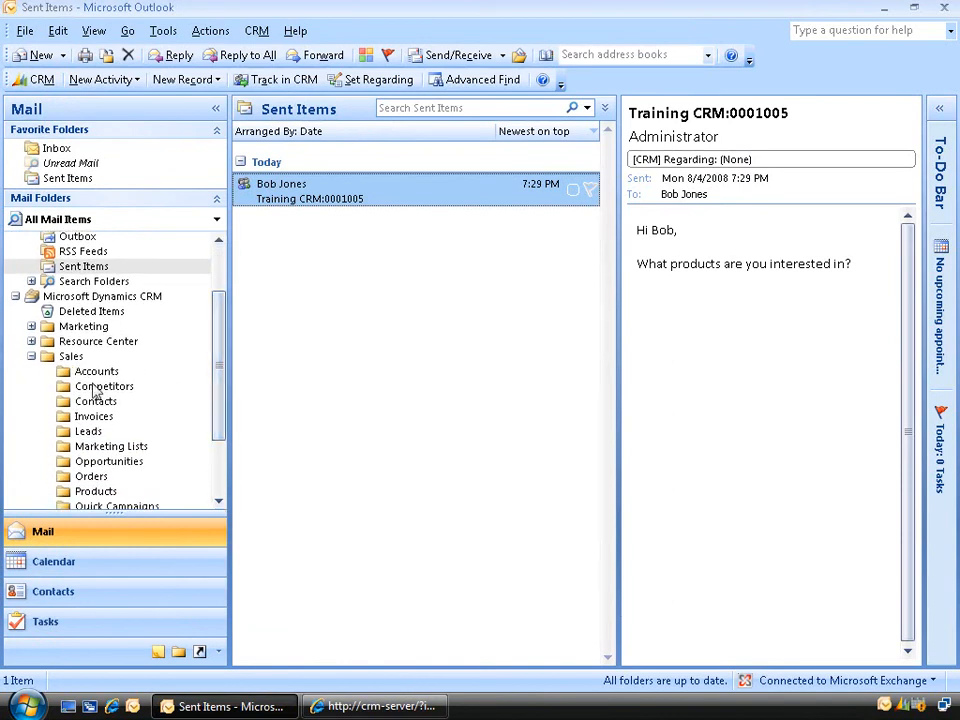
left_click(90, 431)
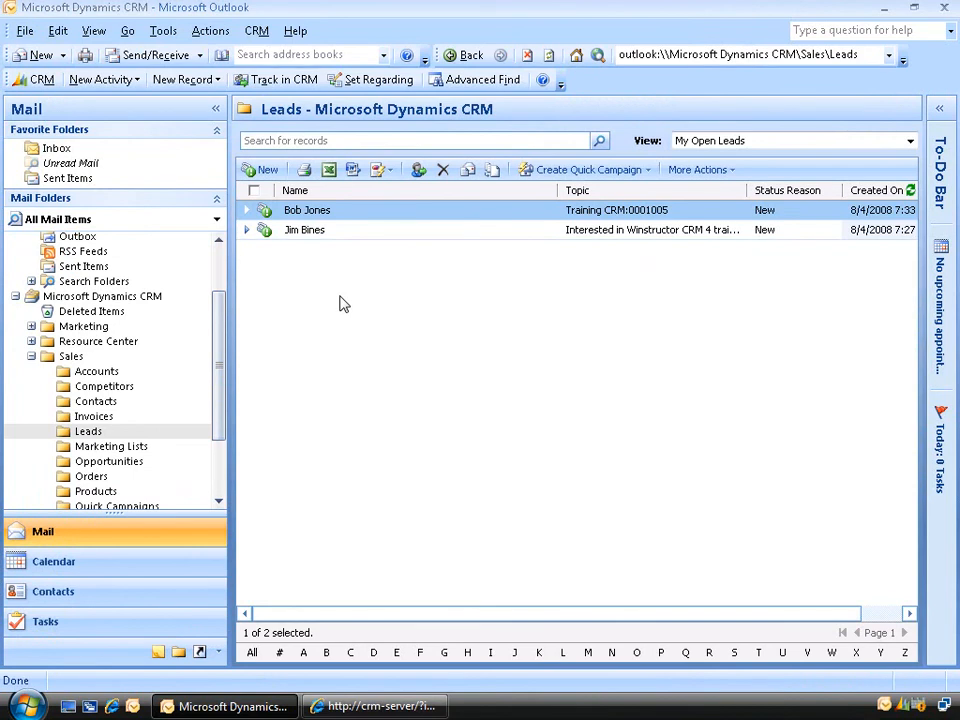
double_click(352, 215)
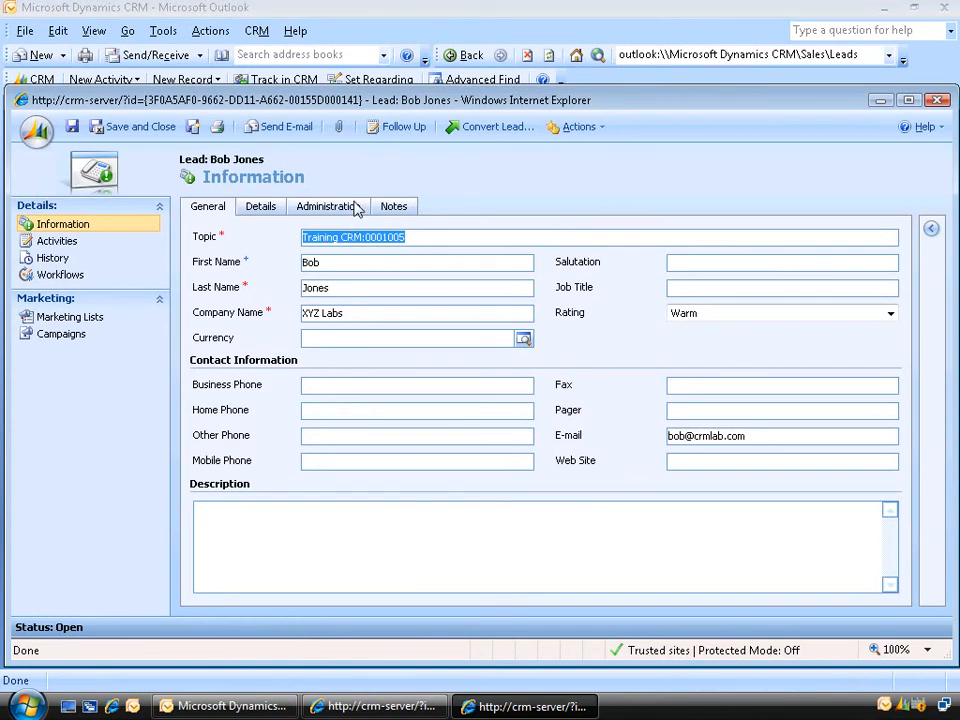
- Create a follow-up phone call 'follow up in a week' due 8/11/2008, keeping the current assignee
left_click(405, 130)
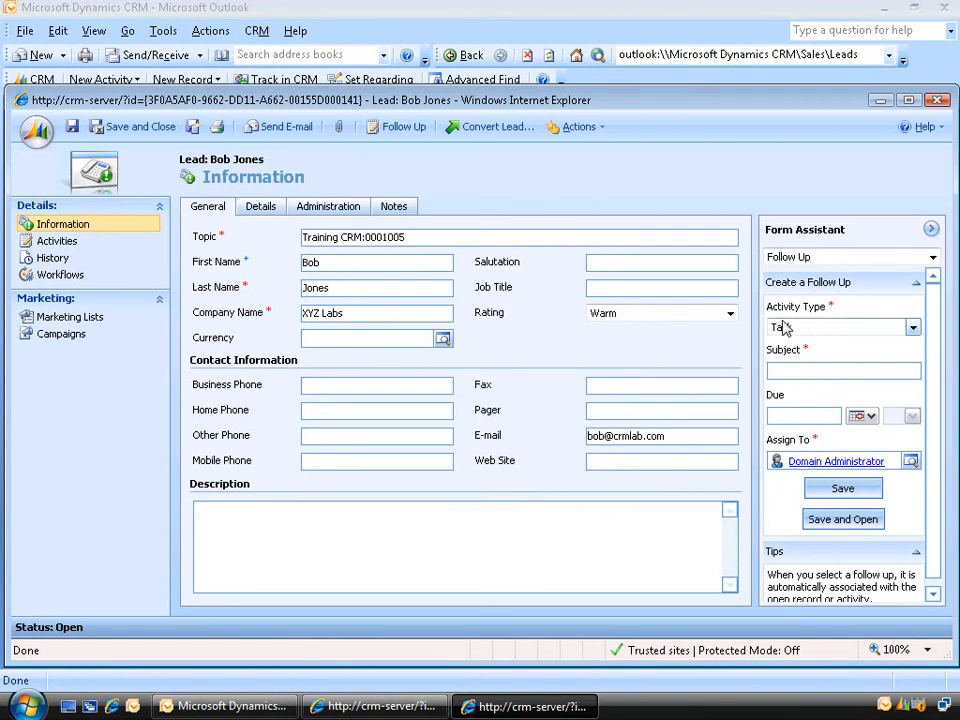
left_click(843, 329)
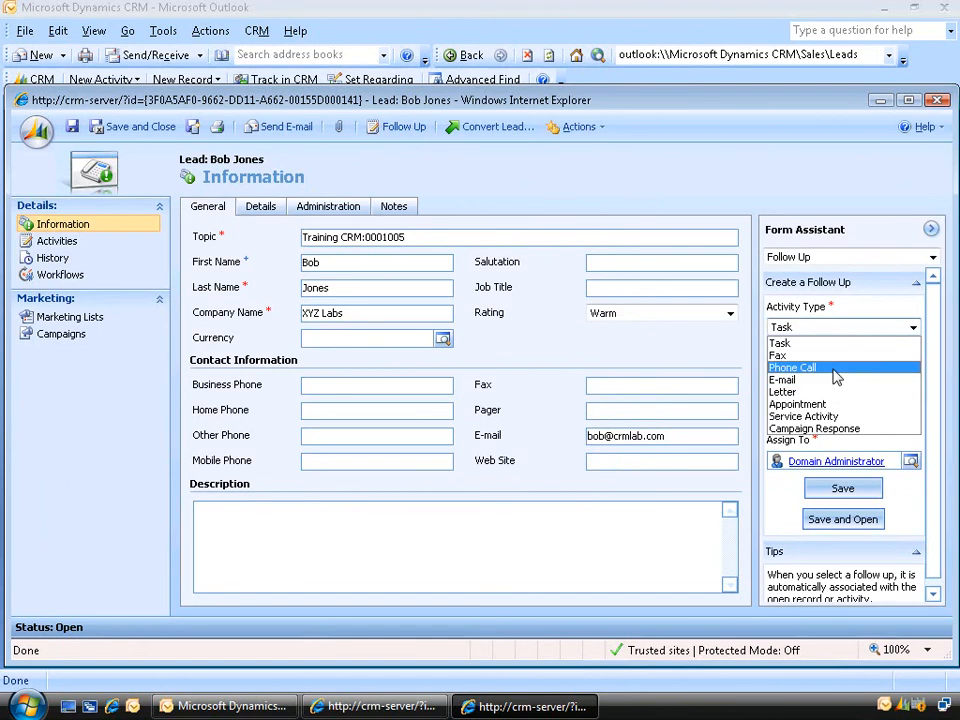
left_click(836, 376)
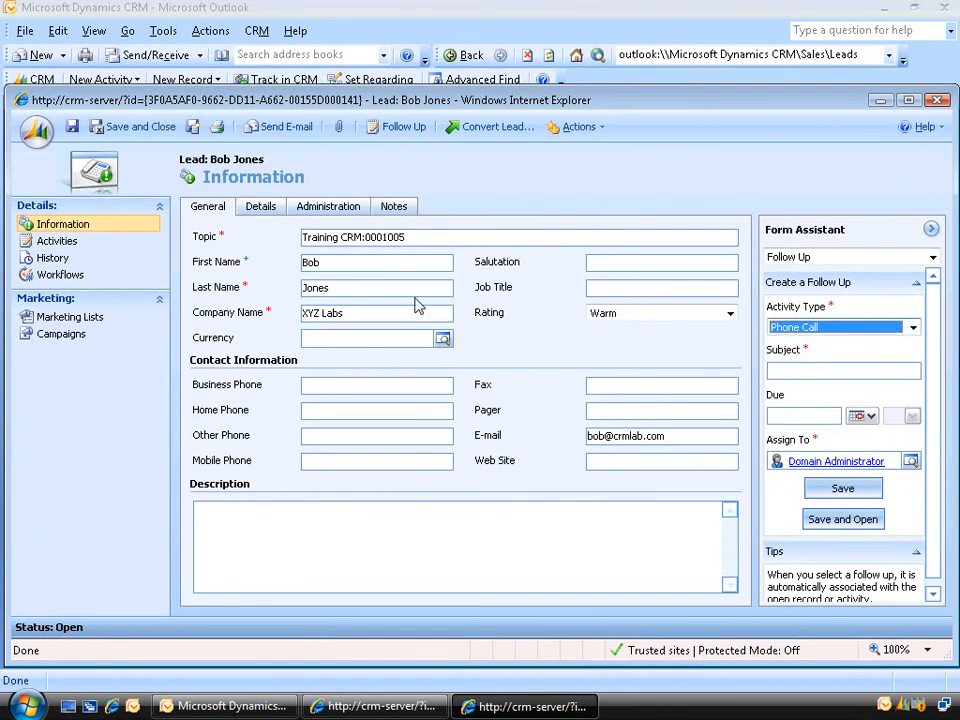
left_click(817, 370)
type("follow up in a week")
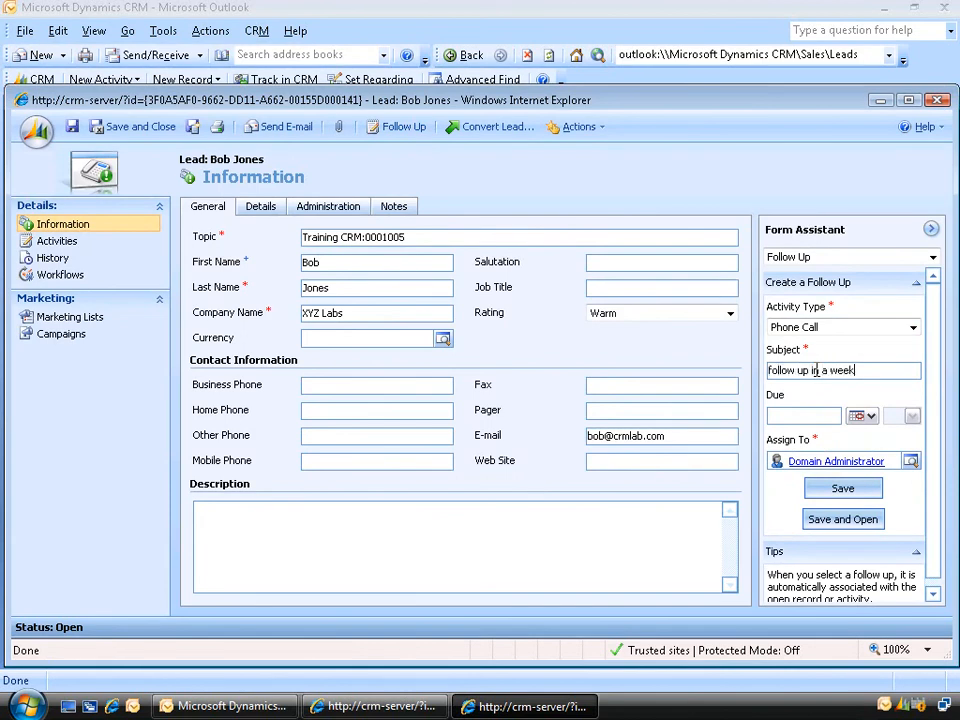
left_click(862, 418)
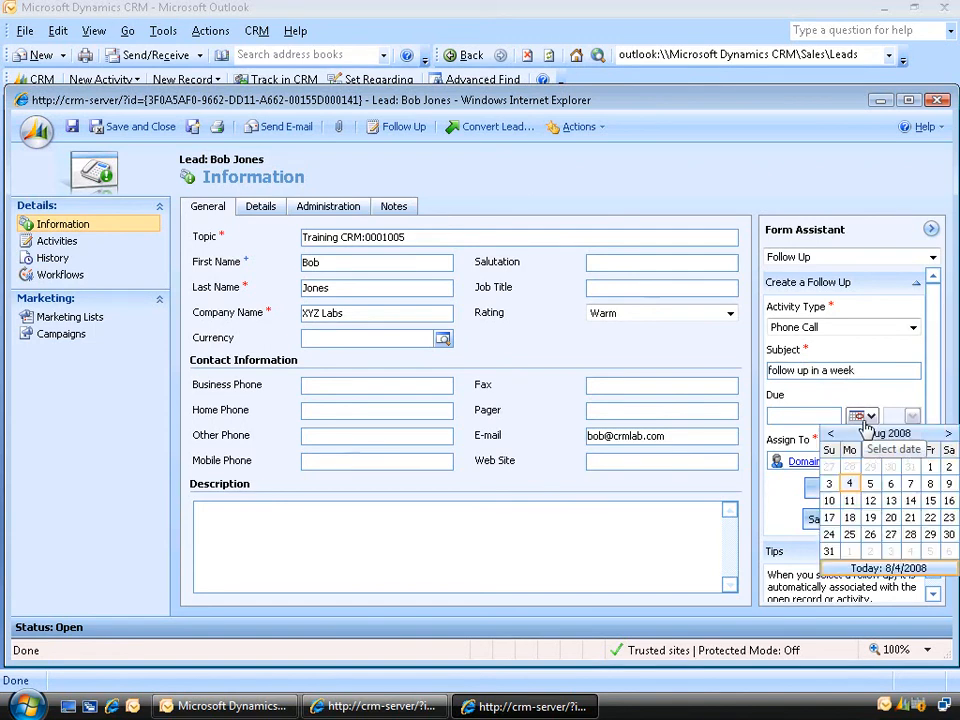
left_click(849, 502)
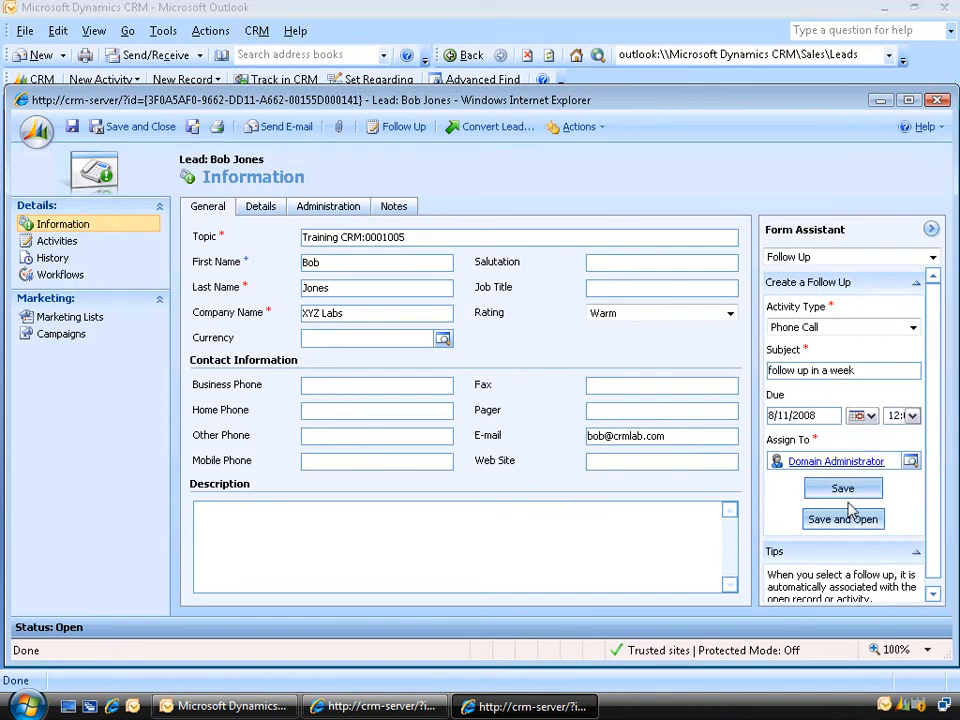
left_click(910, 461)
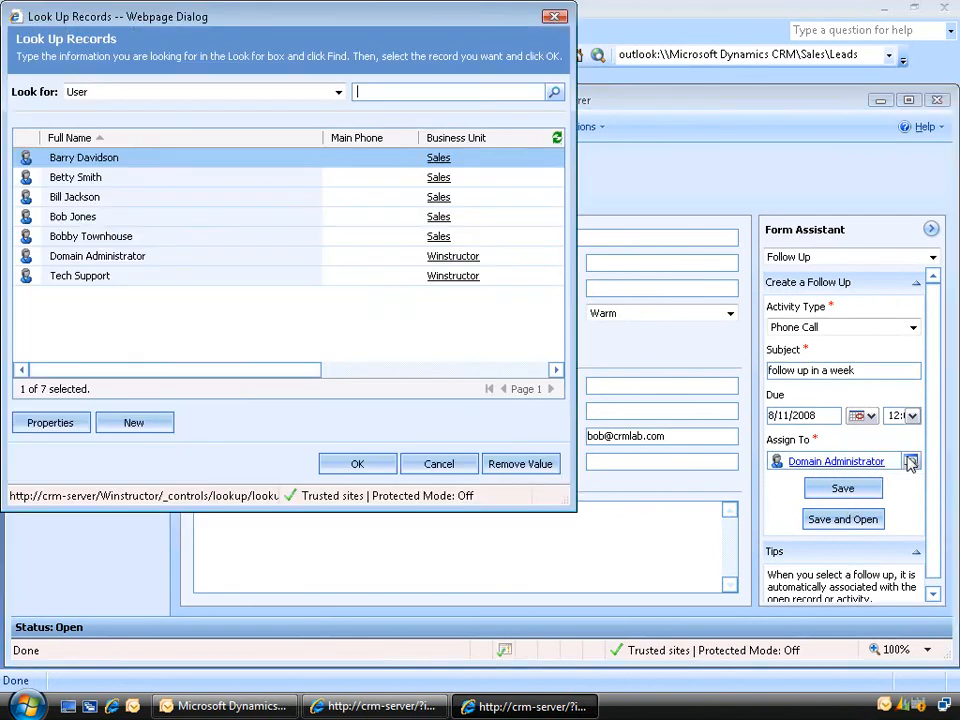
left_click(460, 466)
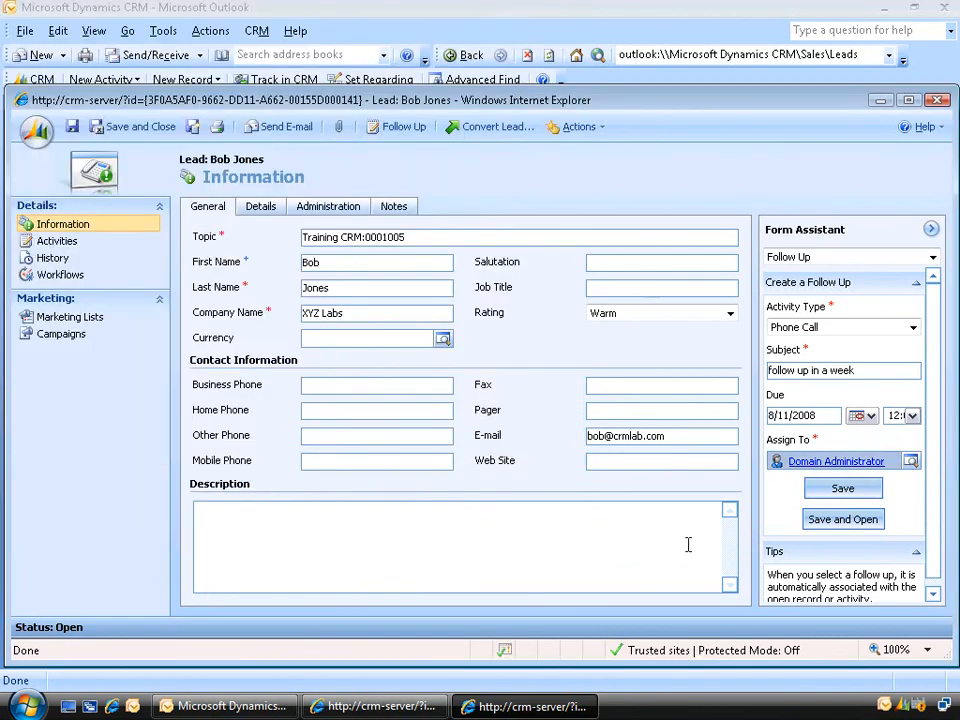
left_click(842, 489)
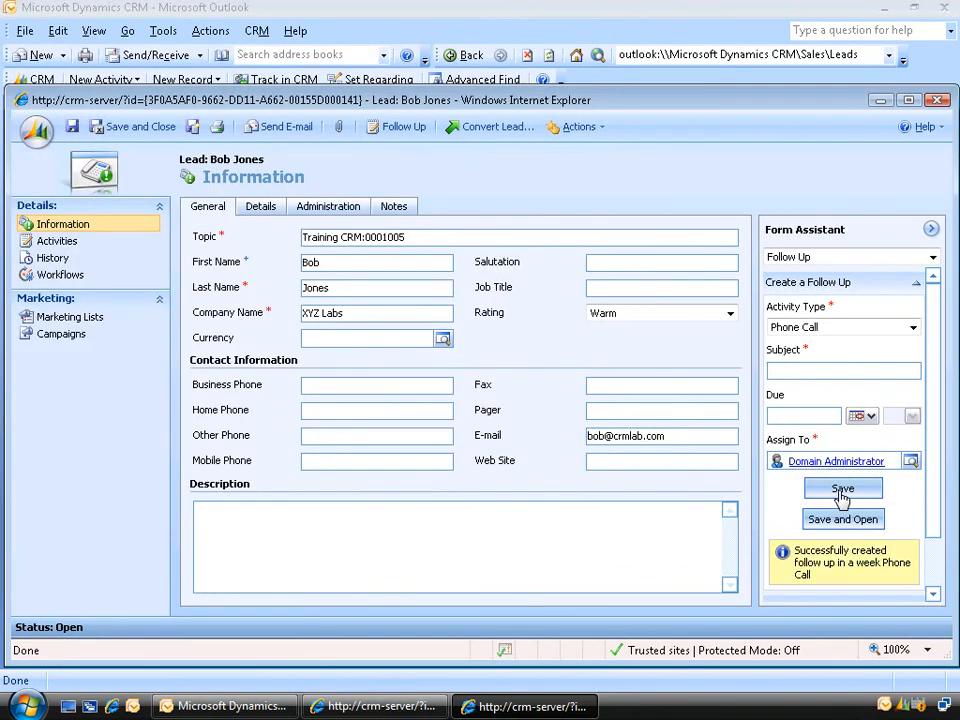
- Confirm the lead's Activities list shows the 'follow up in a week' phone call, then choose Convert Lead
left_click(52, 244)
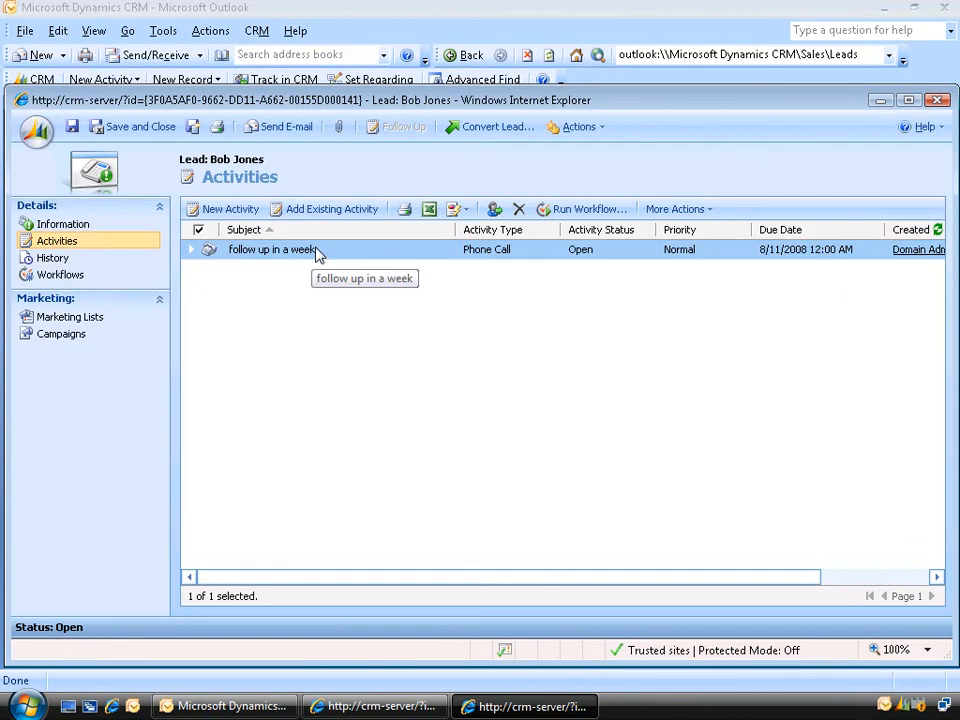
left_click(506, 128)
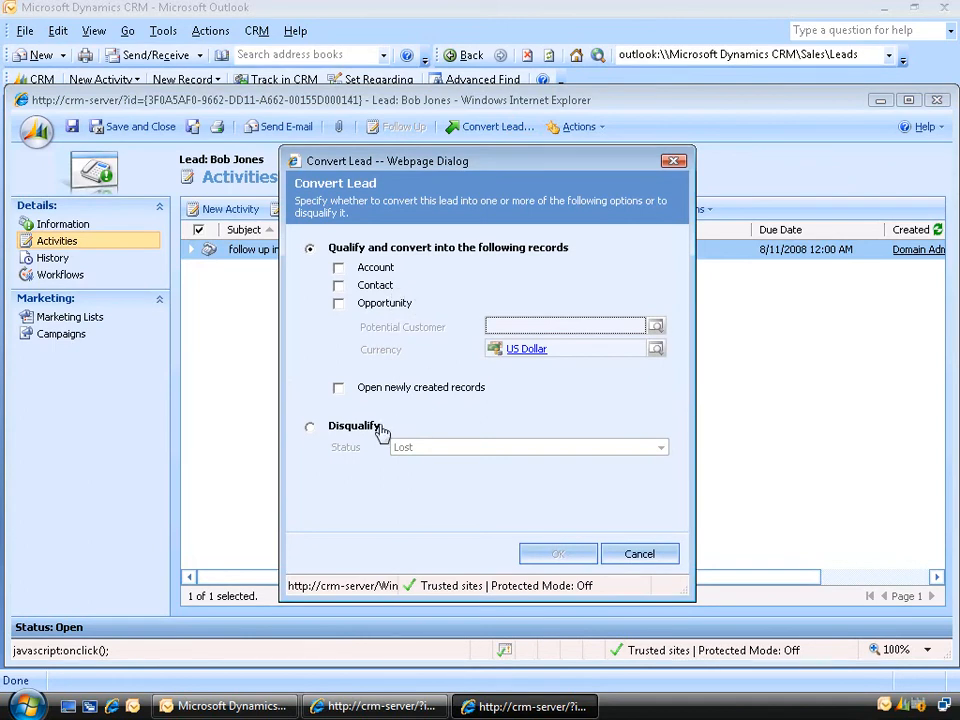
- Disqualify the Training CRM:0001005 lead with the status No Longer Interested
left_click(348, 427)
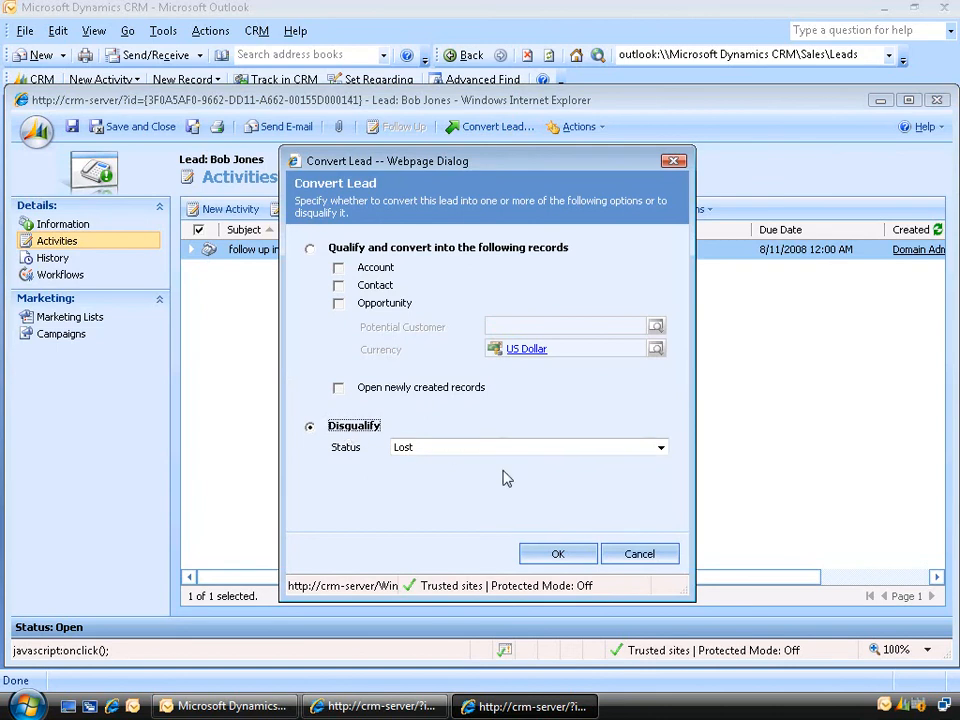
left_click(604, 451)
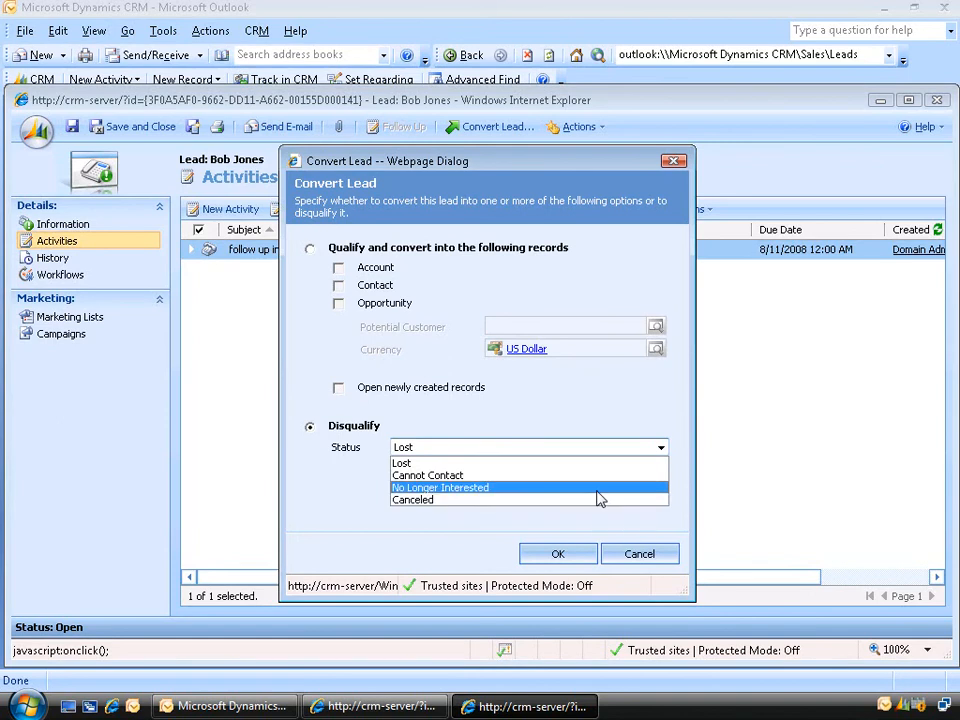
left_click(598, 488)
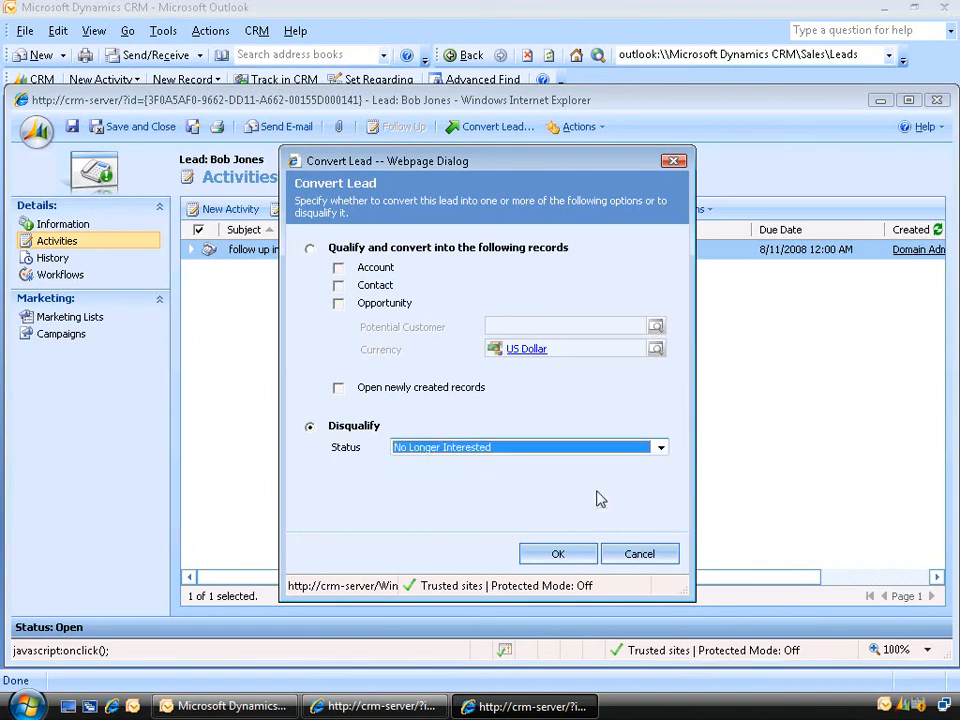
left_click(558, 556)
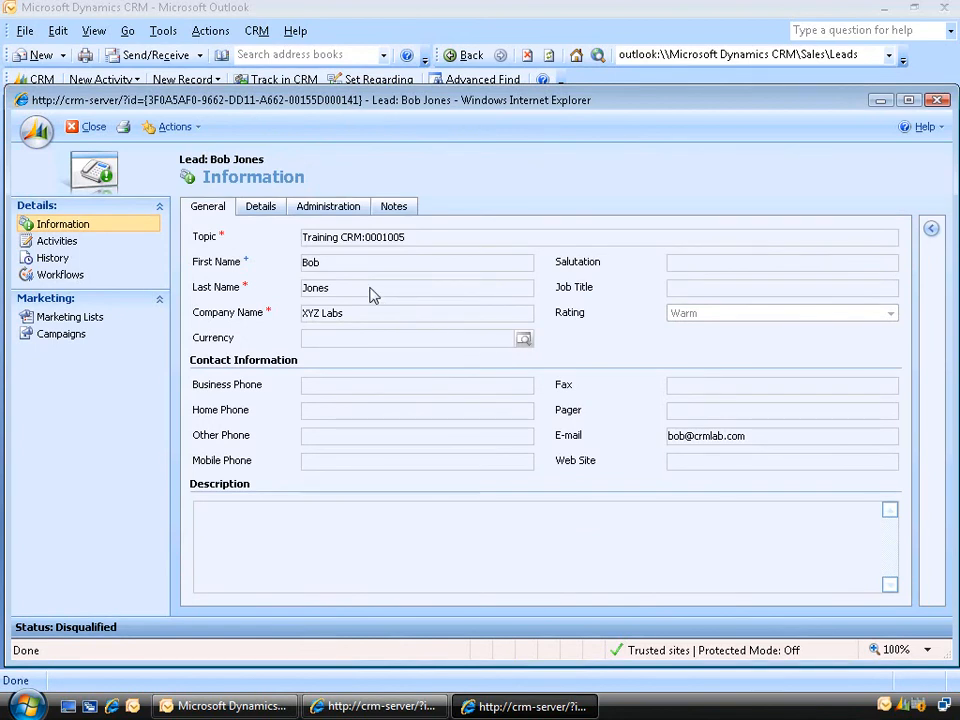
- Back out of reactivating the disqualified lead and close its record window
left_click(196, 130)
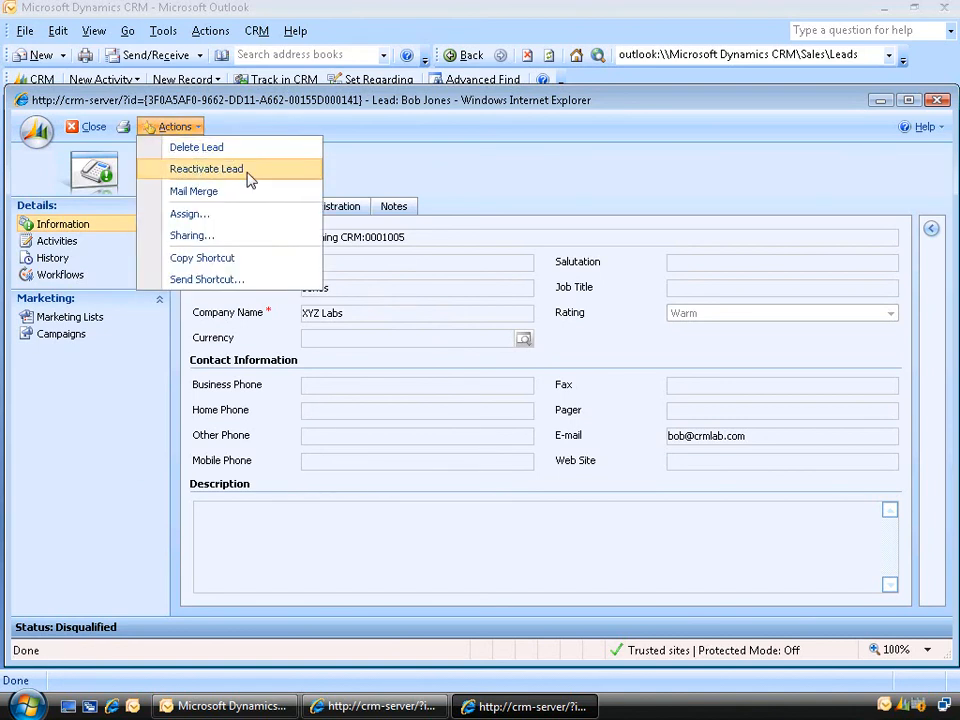
left_click(206, 169)
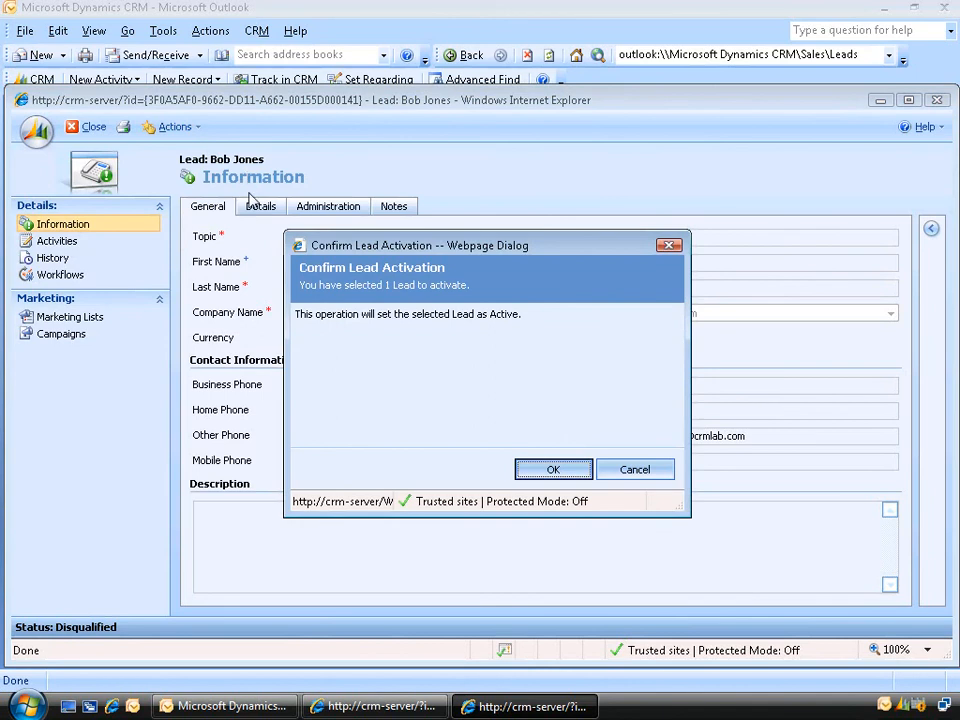
left_click(634, 470)
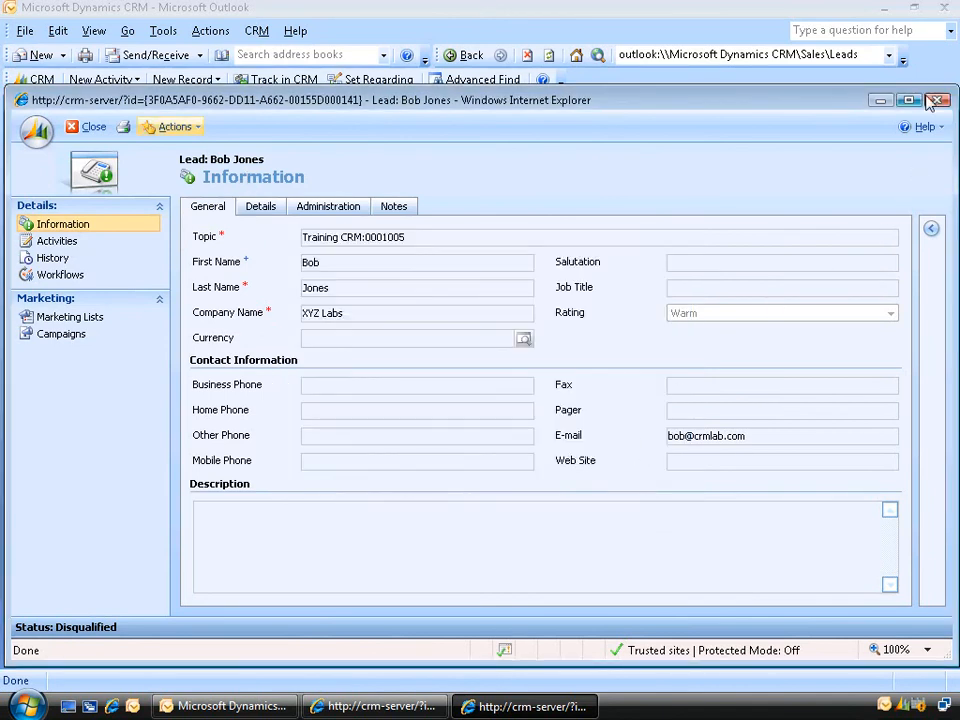
left_click(937, 101)
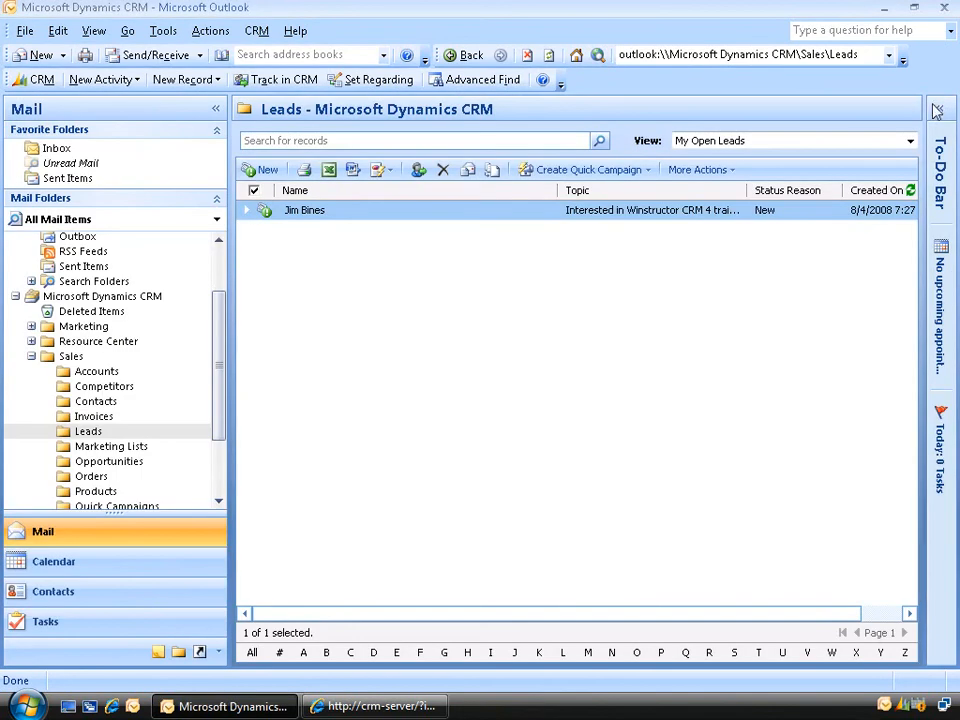
- Choose the Lead Source Effectiveness report under Reports and move its Select Records dialog aside
left_click(380, 176)
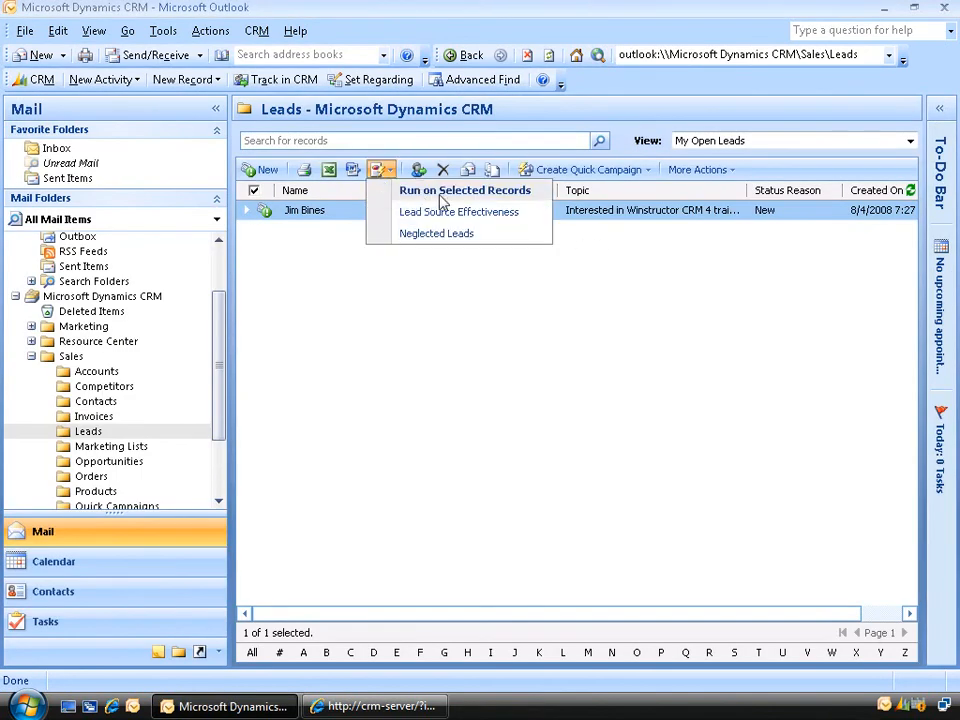
left_click(496, 221)
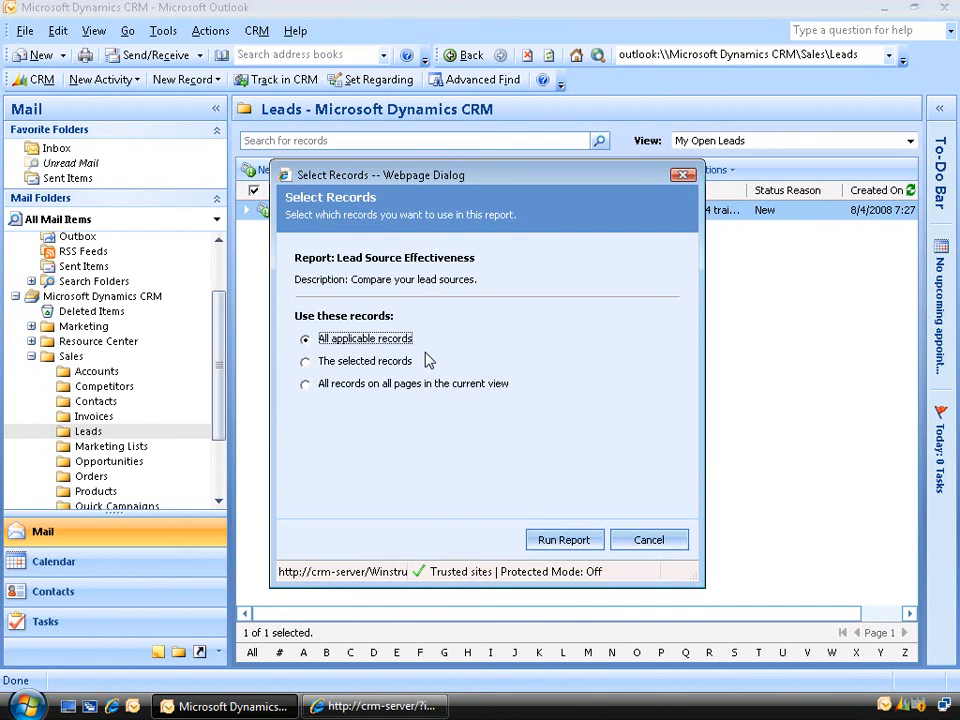
left_click_drag(409, 175, 601, 175)
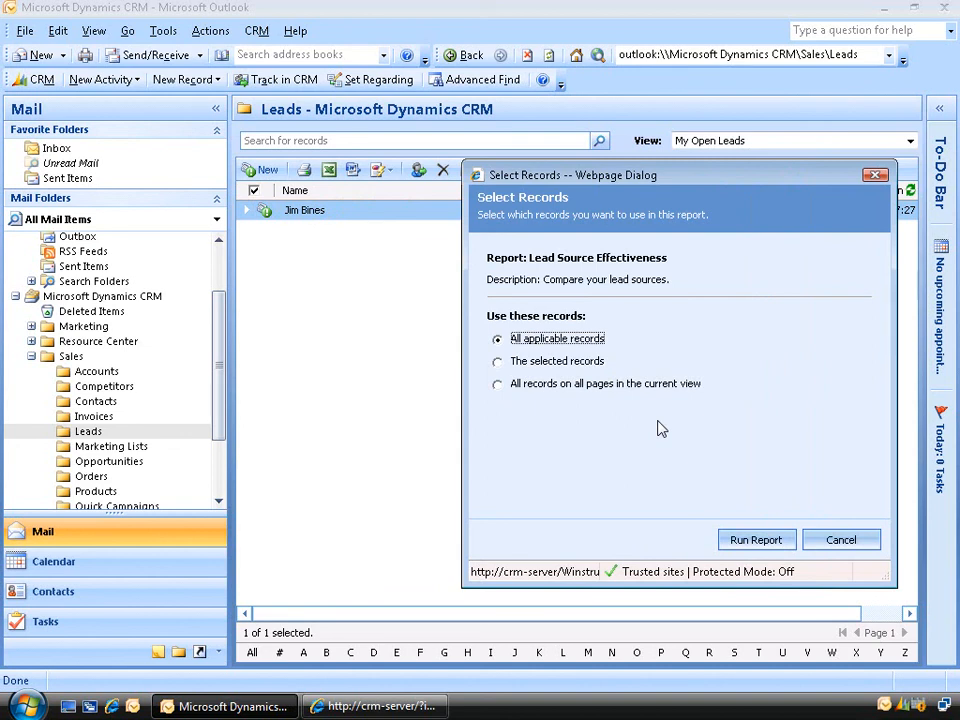
- Run the Lead Source Effectiveness report on all applicable records, select PDF export, then close it
left_click(757, 540)
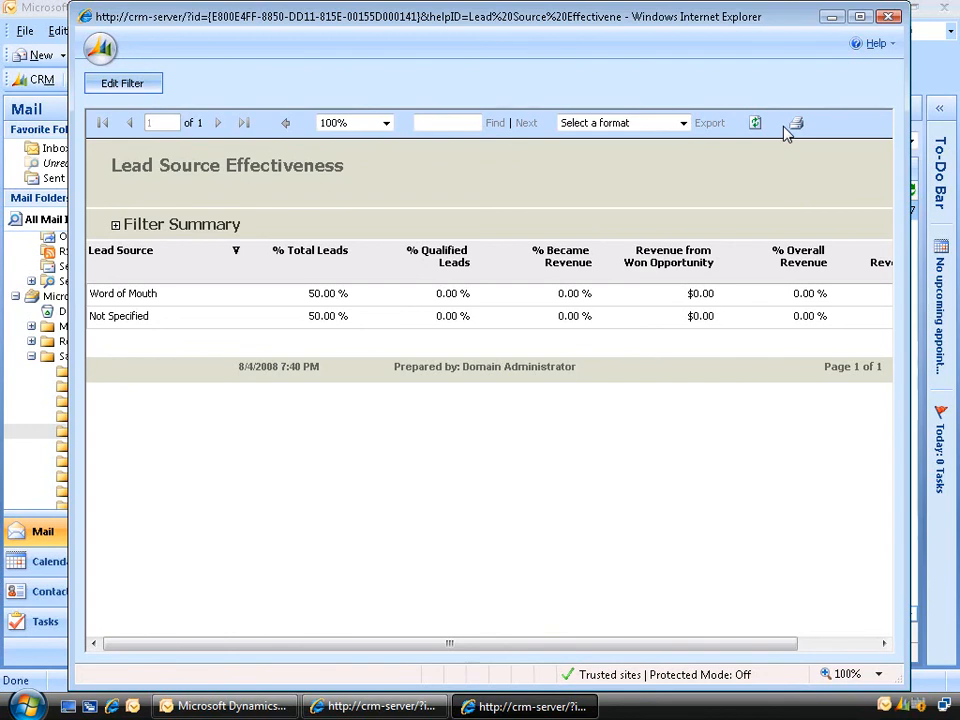
left_click(683, 123)
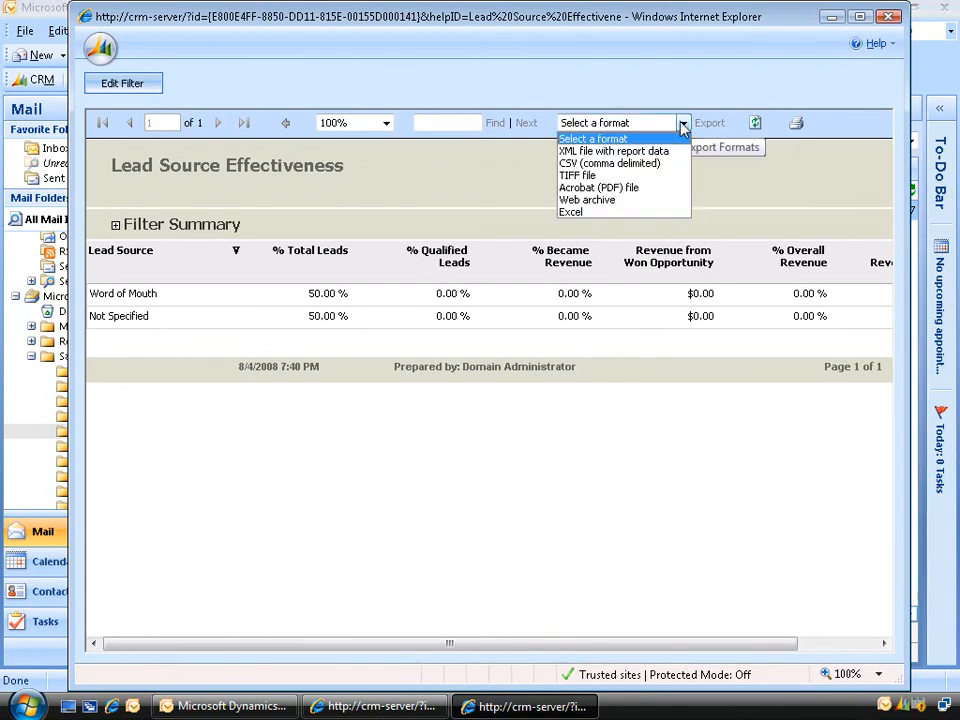
left_click(630, 187)
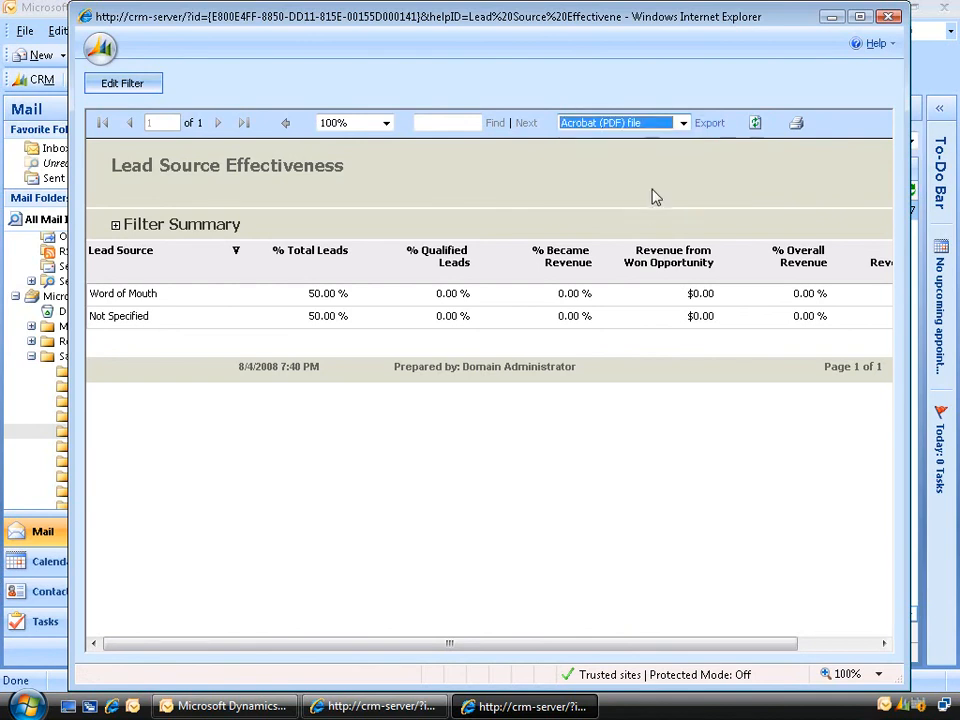
left_click(889, 17)
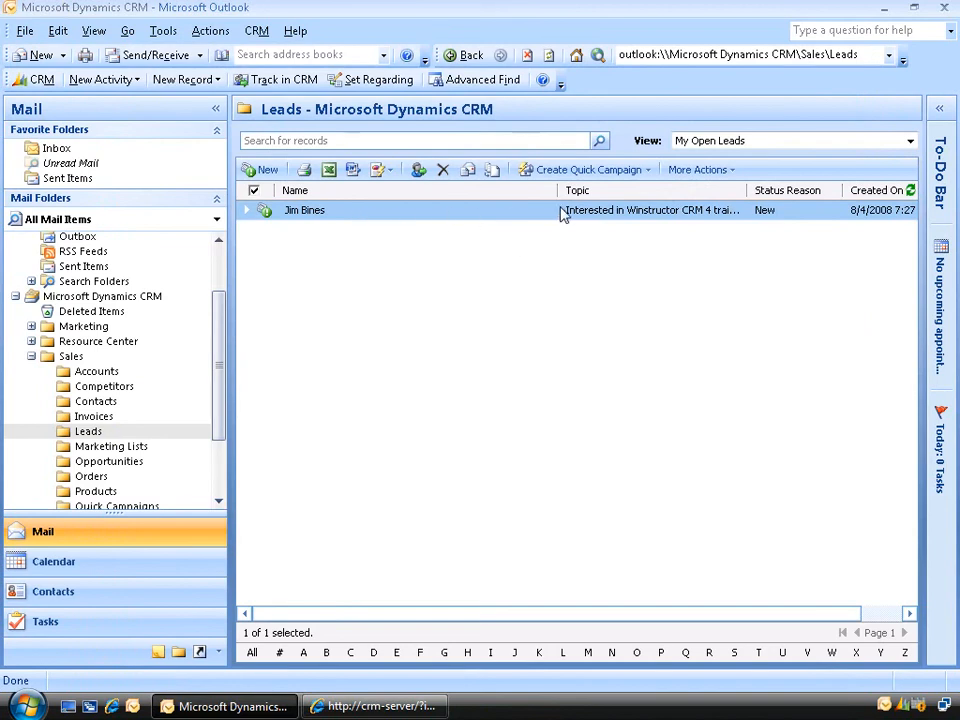
- Cancel the Assign Lead dialog without changes, then open the IBM lead's record
left_click(419, 171)
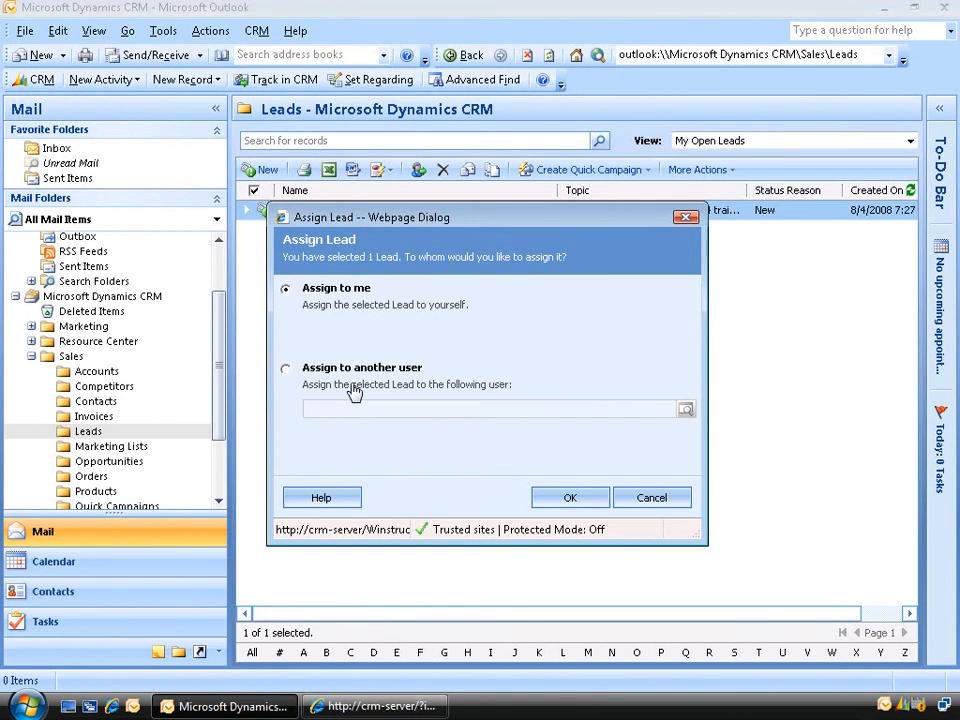
left_click(625, 497)
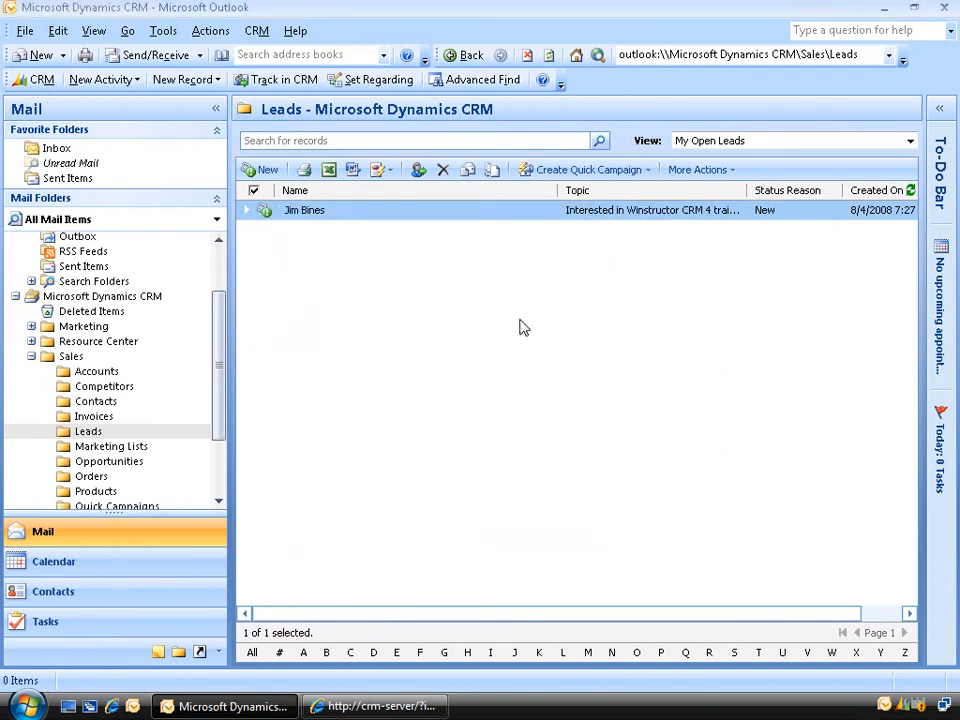
double_click(440, 212)
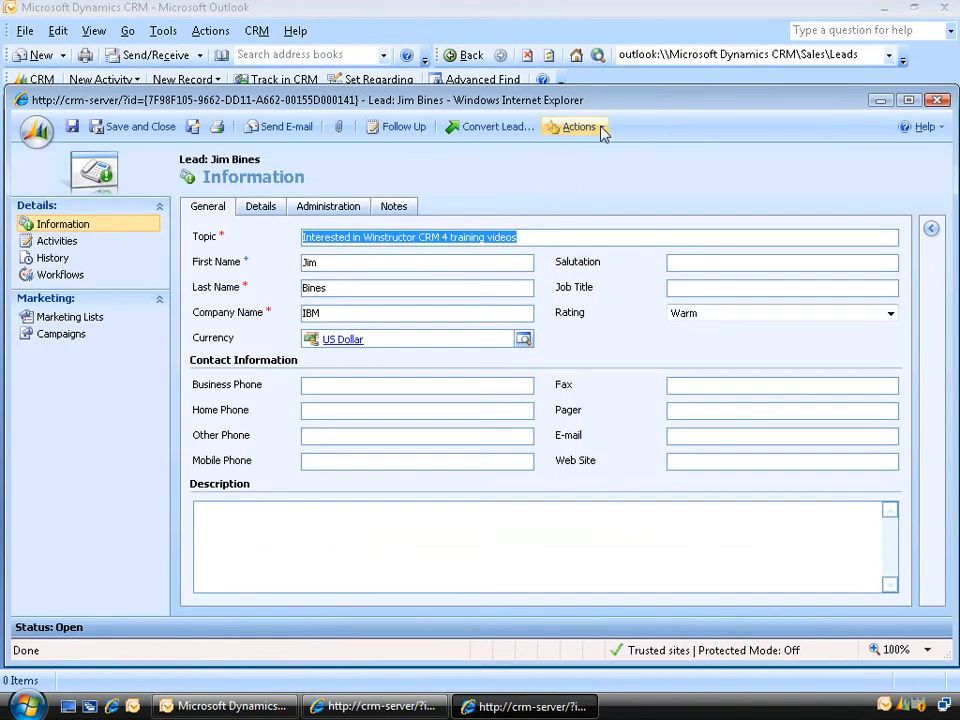
- Open the IBM lead's Sharing settings from the Actions menu
left_click(604, 131)
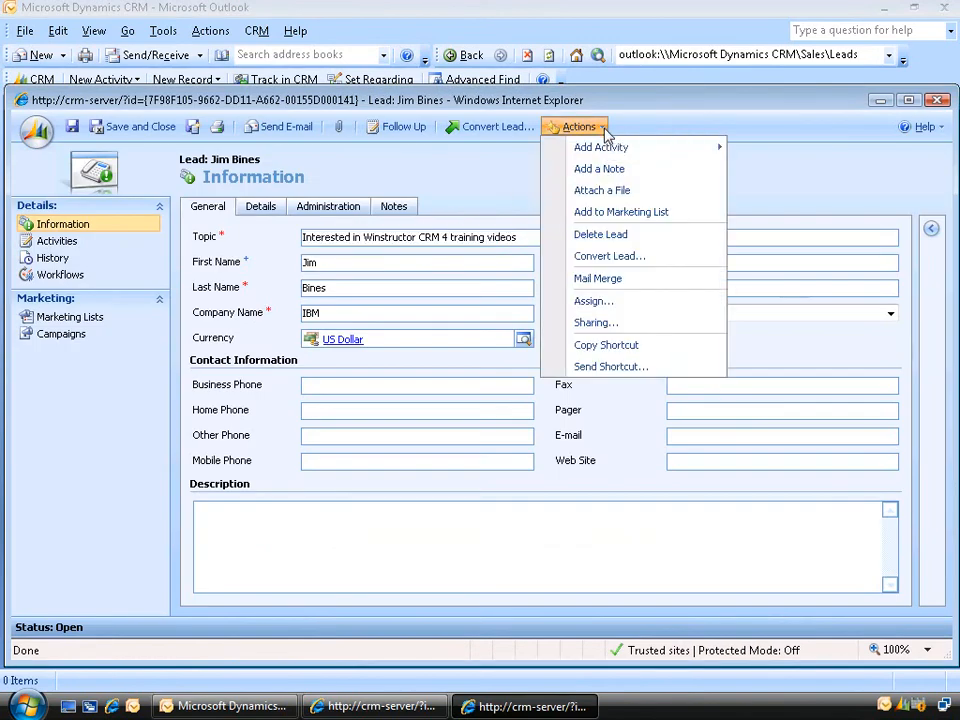
left_click(640, 326)
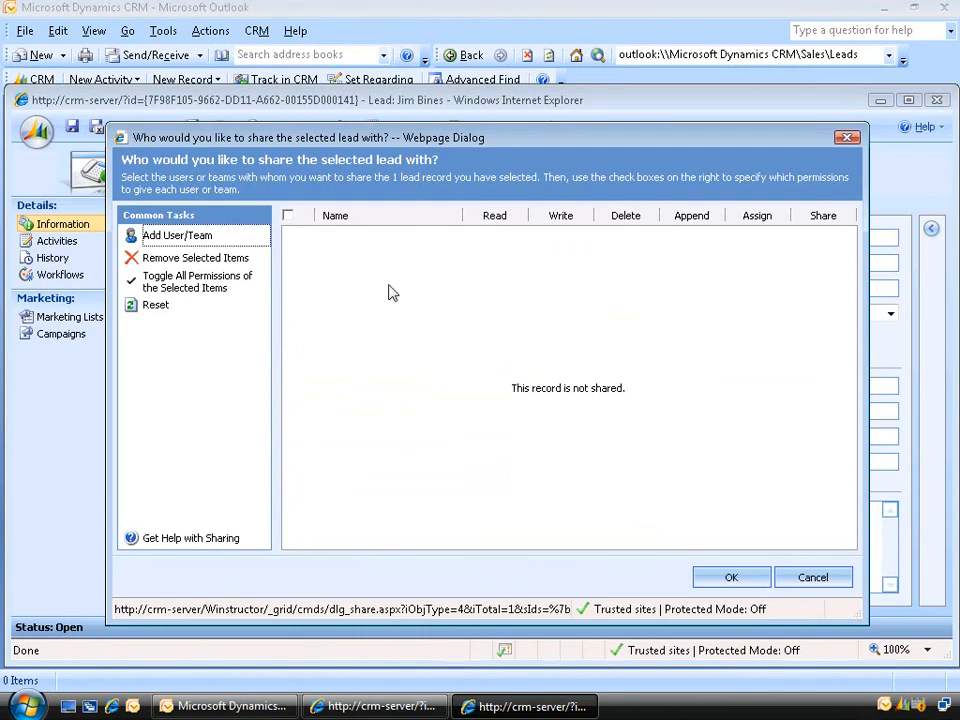
left_click(208, 236)
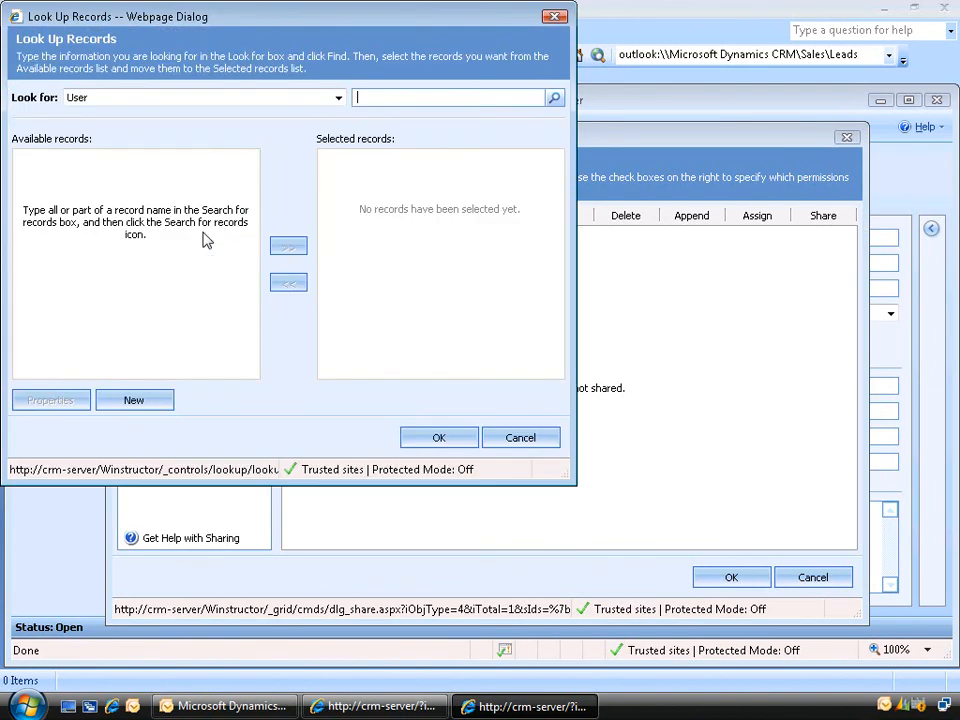
left_click(555, 100)
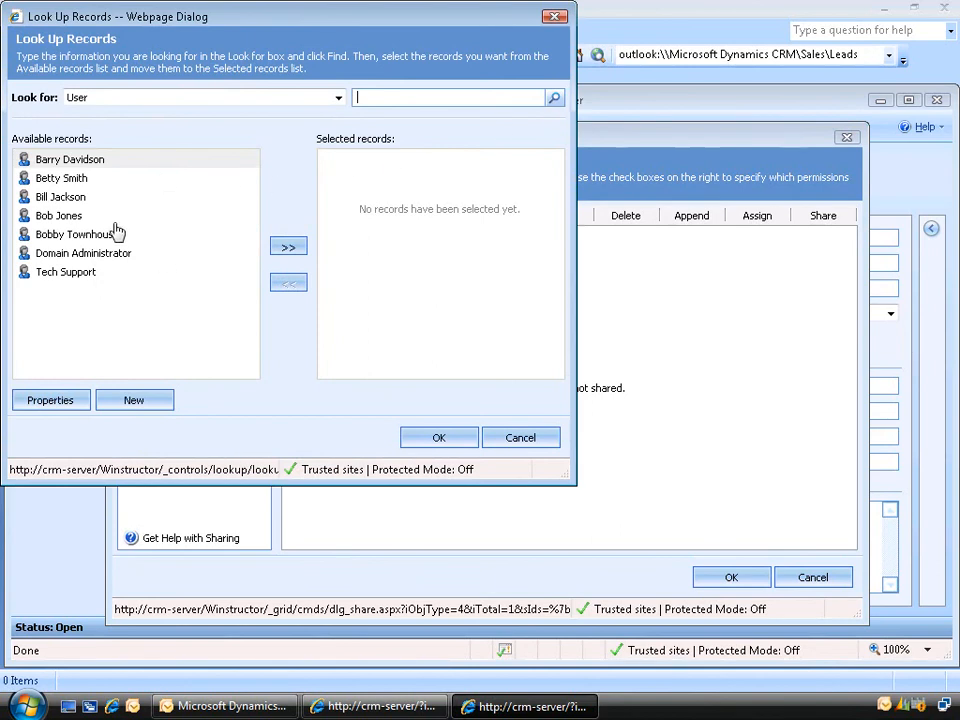
left_click(62, 181)
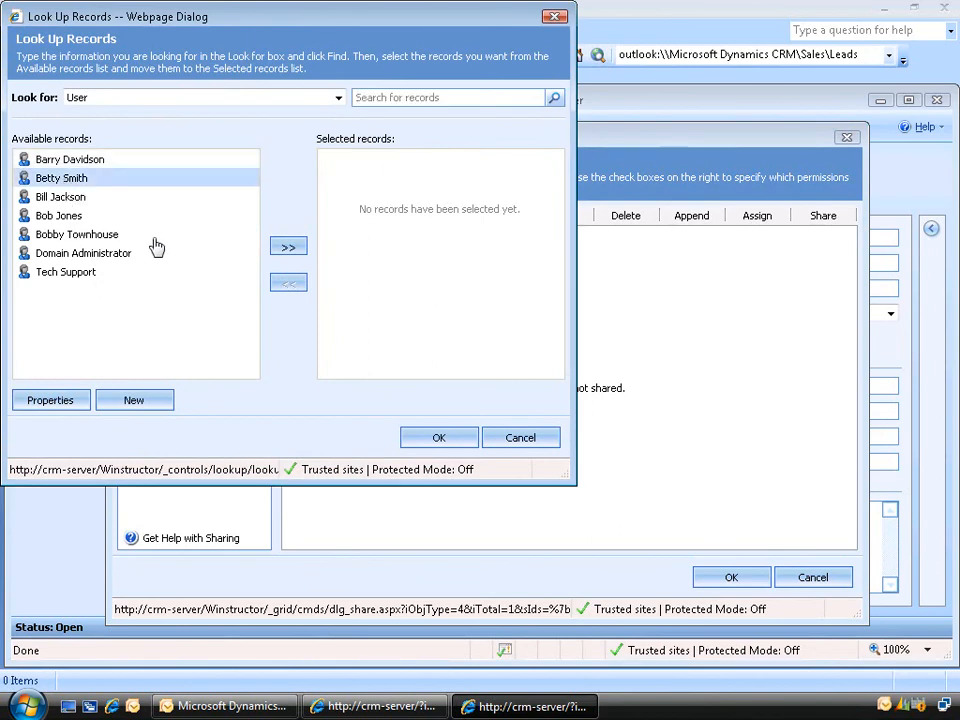
left_click(287, 248)
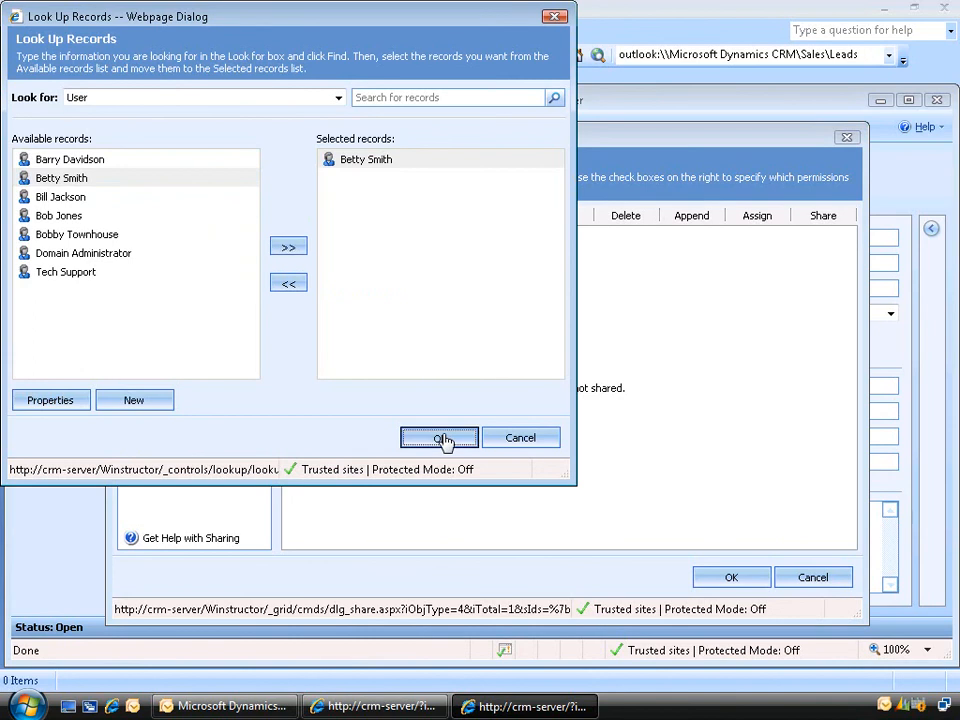
left_click(441, 439)
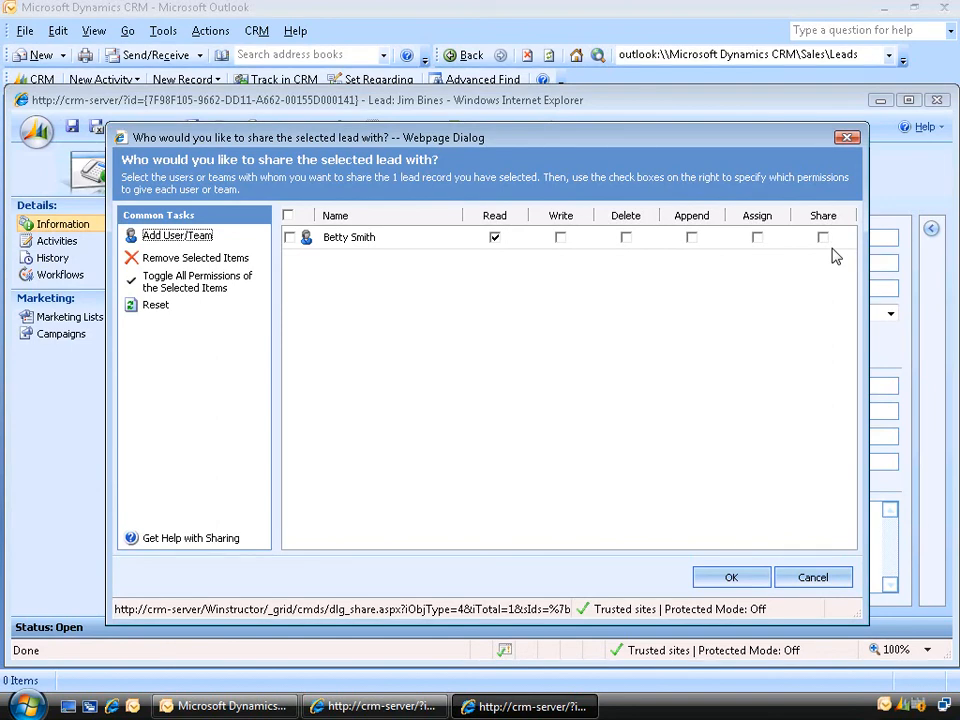
left_click(289, 238)
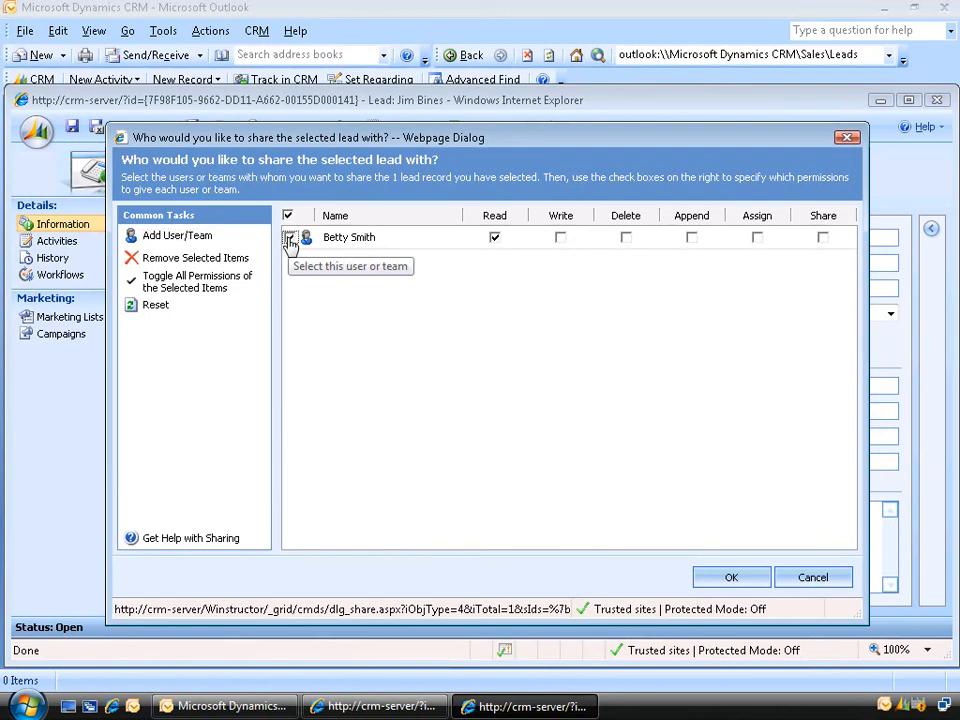
left_click(226, 260)
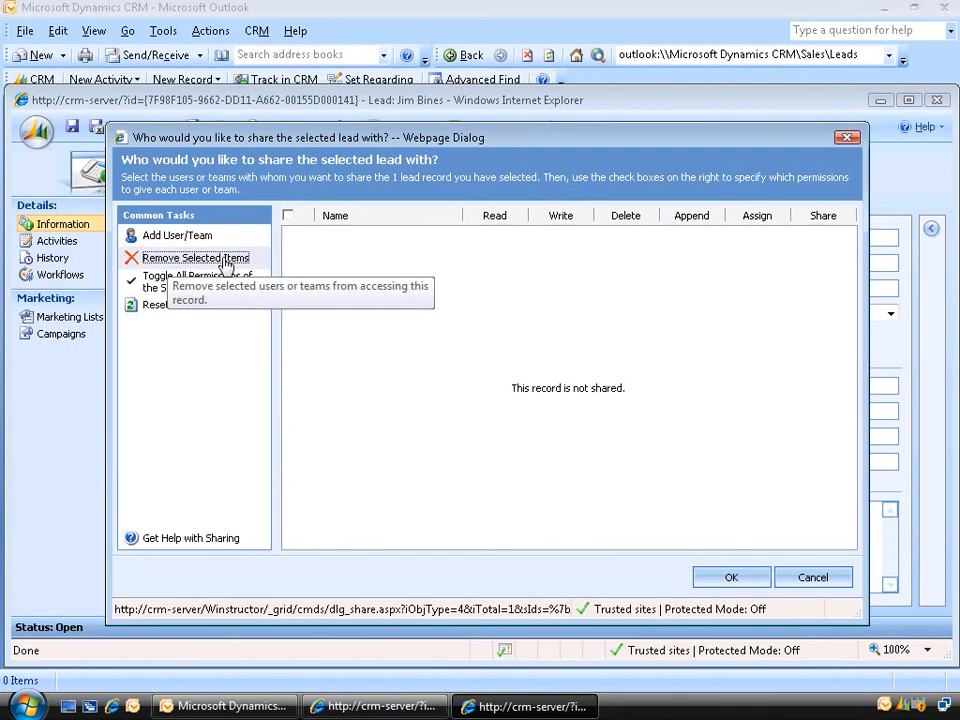